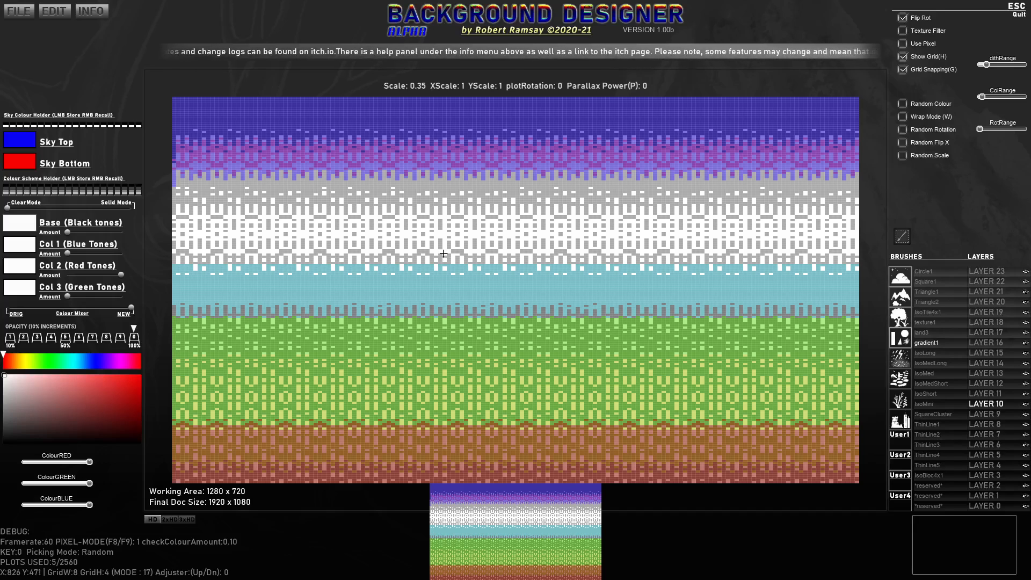
# Try another dither pattern on the sky gradient, taking the dither range to its maximum and back towards its minimum.
pyautogui.press('Right')
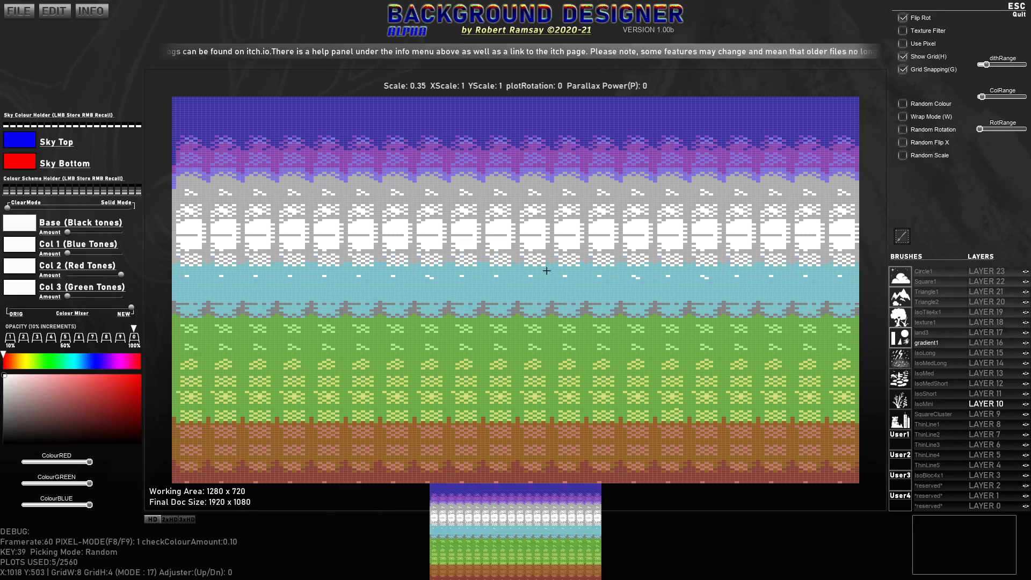
pyautogui.moveTo(991, 67)
pyautogui.mouseDown()
pyautogui.moveTo(1023, 68)
pyautogui.moveTo(985, 69)
pyautogui.mouseUp()
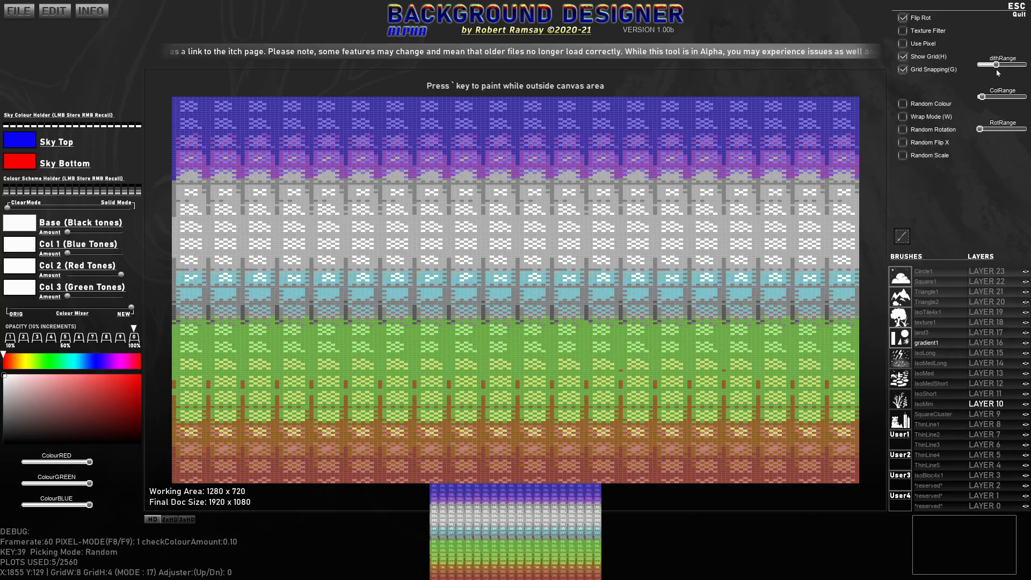
pyautogui.moveTo(996, 68); pyautogui.dragTo(1029, 65)
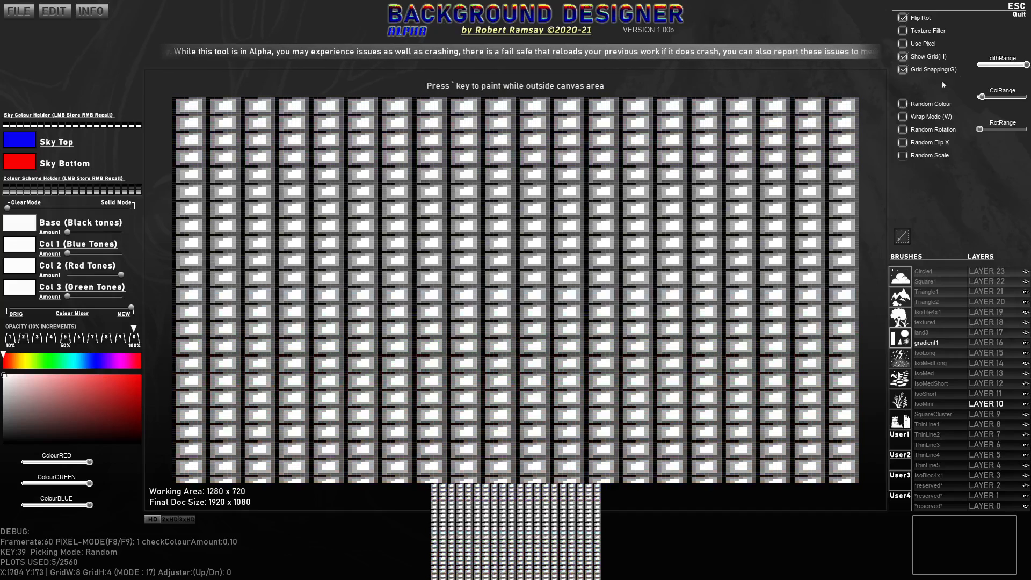
pyautogui.moveTo(1026, 65); pyautogui.dragTo(973, 65)
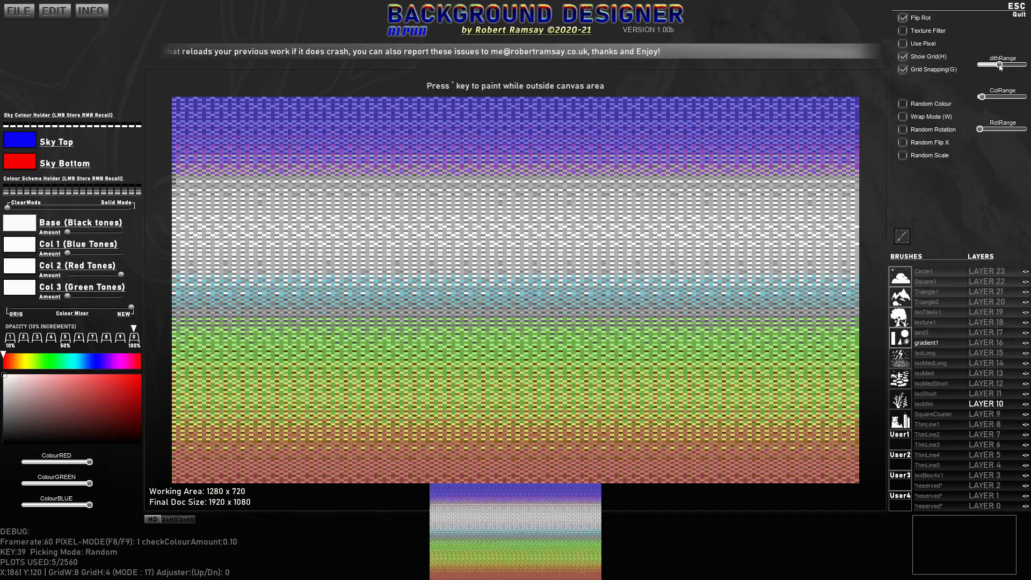
# Lower the dither range from medium to minimum to compare the banding, finishing just above the minimum.
pyautogui.moveTo(999, 64); pyautogui.dragTo(992, 64)
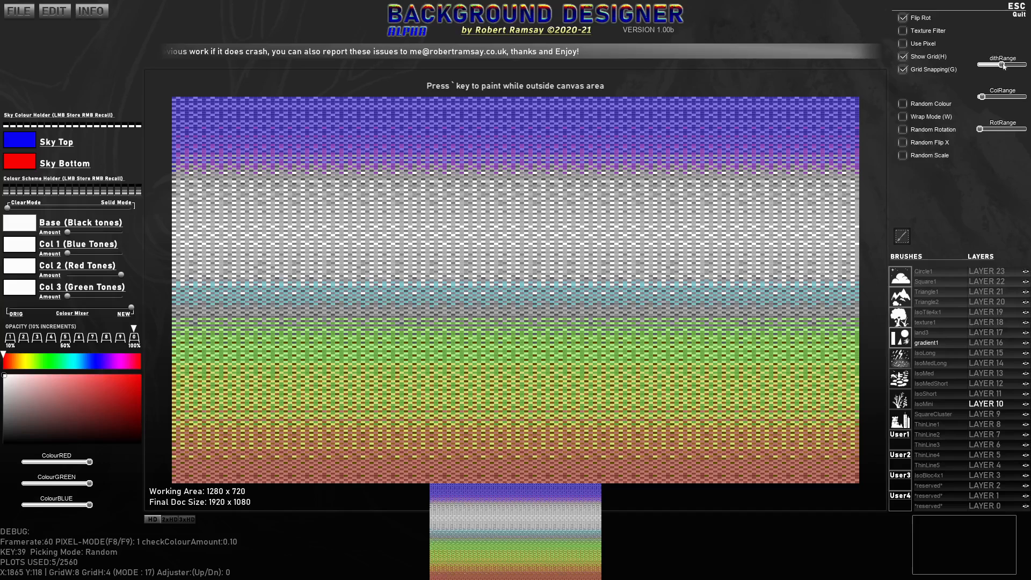
pyautogui.moveTo(998, 65); pyautogui.dragTo(976, 67)
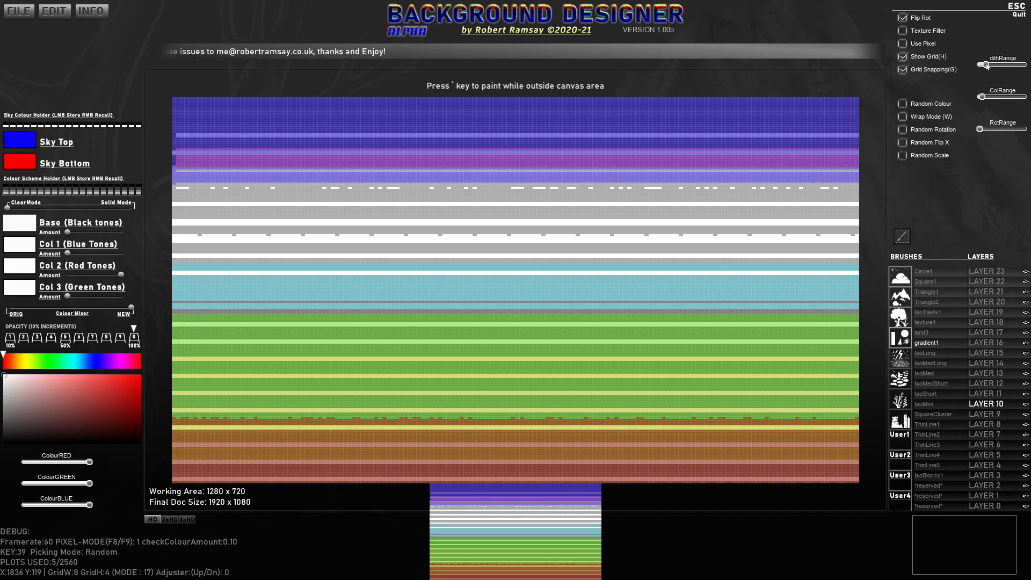
pyautogui.moveTo(986, 65)
pyautogui.mouseDown()
pyautogui.moveTo(1018, 65)
pyautogui.moveTo(982, 66)
pyautogui.mouseUp()
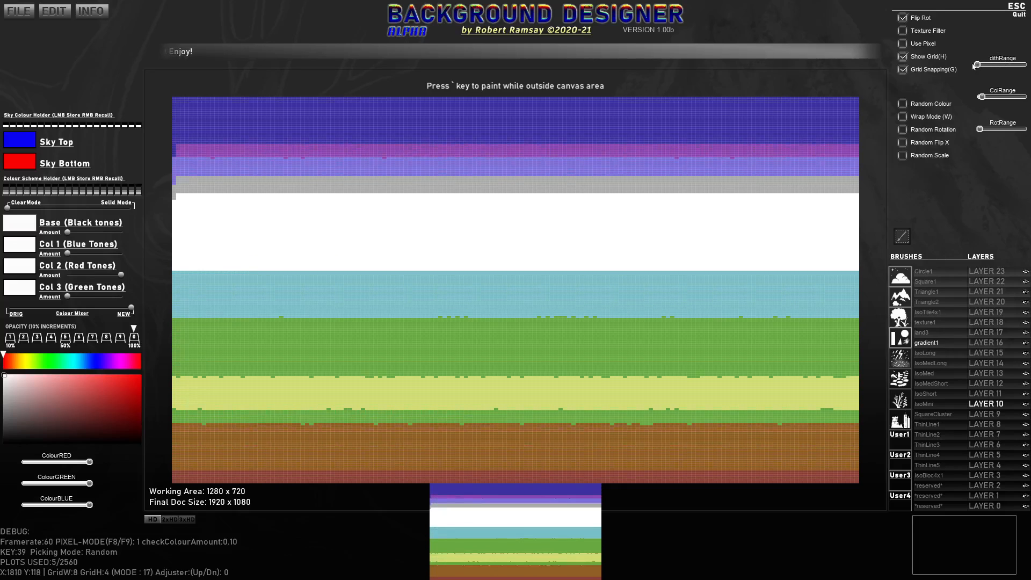
pyautogui.moveTo(985, 66)
pyautogui.mouseDown()
pyautogui.moveTo(1004, 65)
pyautogui.moveTo(984, 65)
pyautogui.mouseUp()
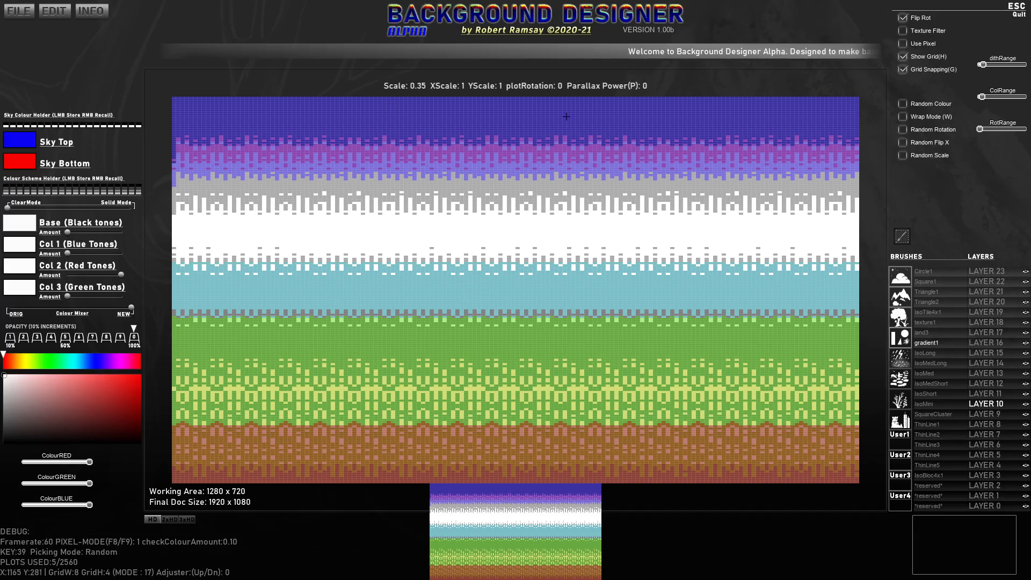
# Switch the canvas to pixel mode 2 with the grid hidden and raise the dither range slightly.
pyautogui.press('F9')
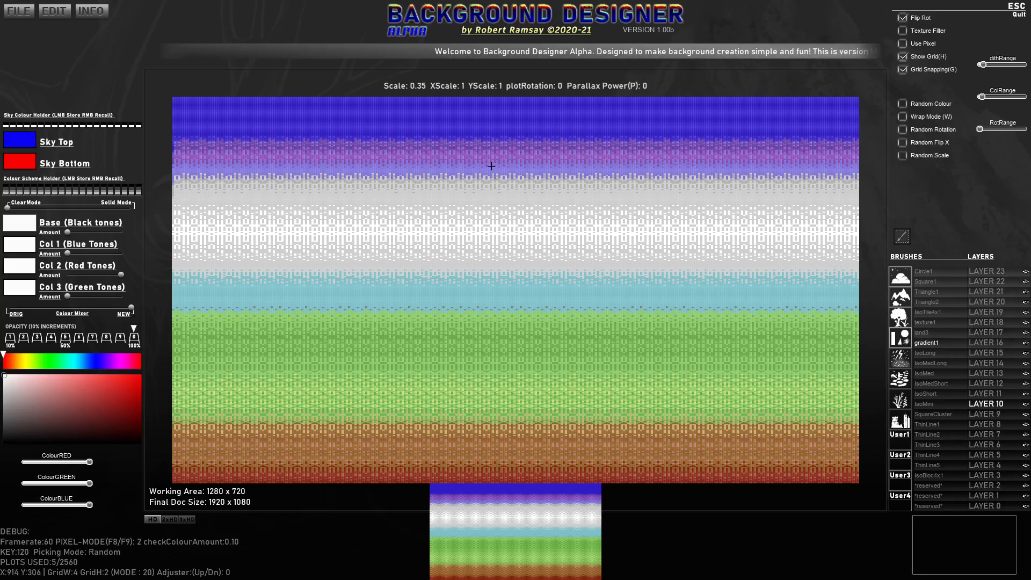
pyautogui.press('h')
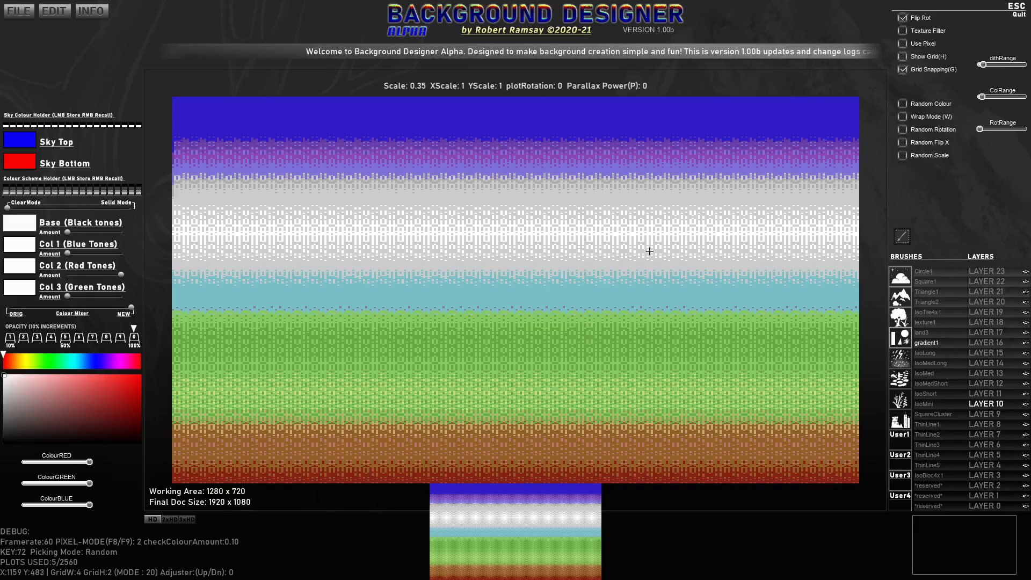
pyautogui.moveTo(982, 65)
pyautogui.mouseDown()
pyautogui.moveTo(1004, 65)
pyautogui.moveTo(967, 70)
pyautogui.moveTo(992, 68)
pyautogui.mouseUp()
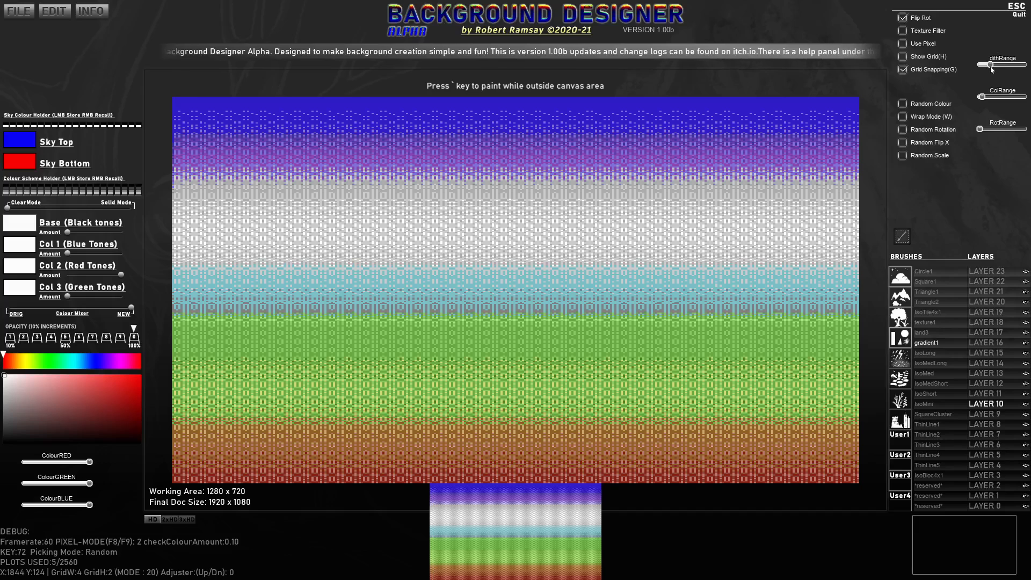
# Try pixel mode 3 on the gradient, sweeping the dither range to its maximum and back to a low value.
pyautogui.press('F9')
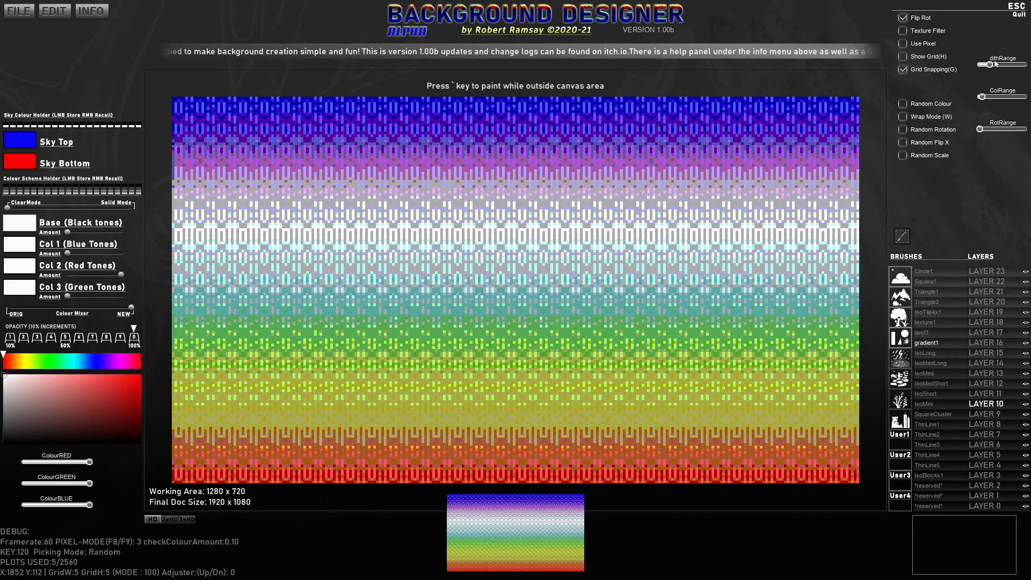
pyautogui.moveTo(993, 66)
pyautogui.mouseDown()
pyautogui.moveTo(1003, 68)
pyautogui.moveTo(974, 69)
pyautogui.mouseUp()
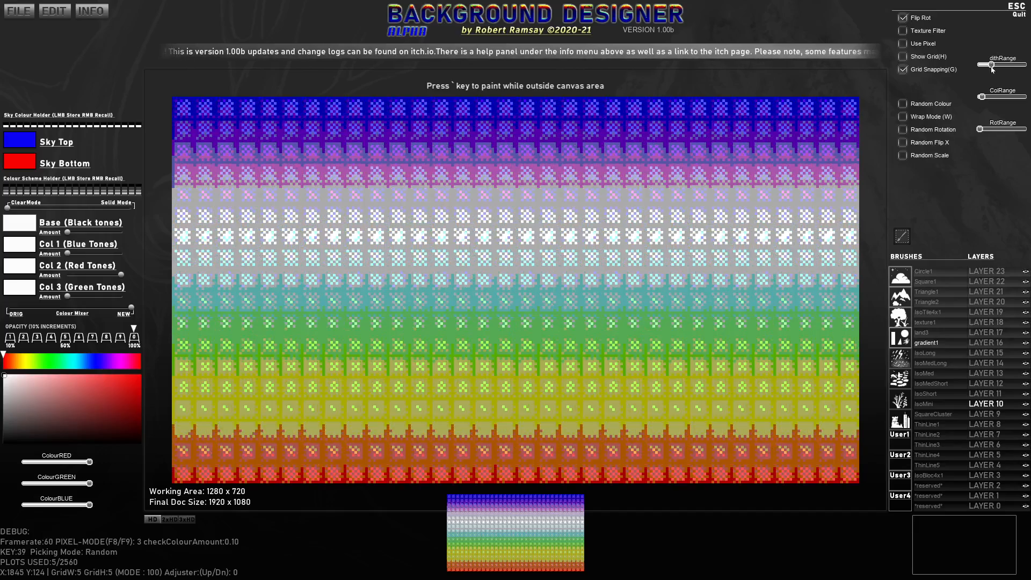
pyautogui.moveTo(998, 67); pyautogui.dragTo(1030, 63)
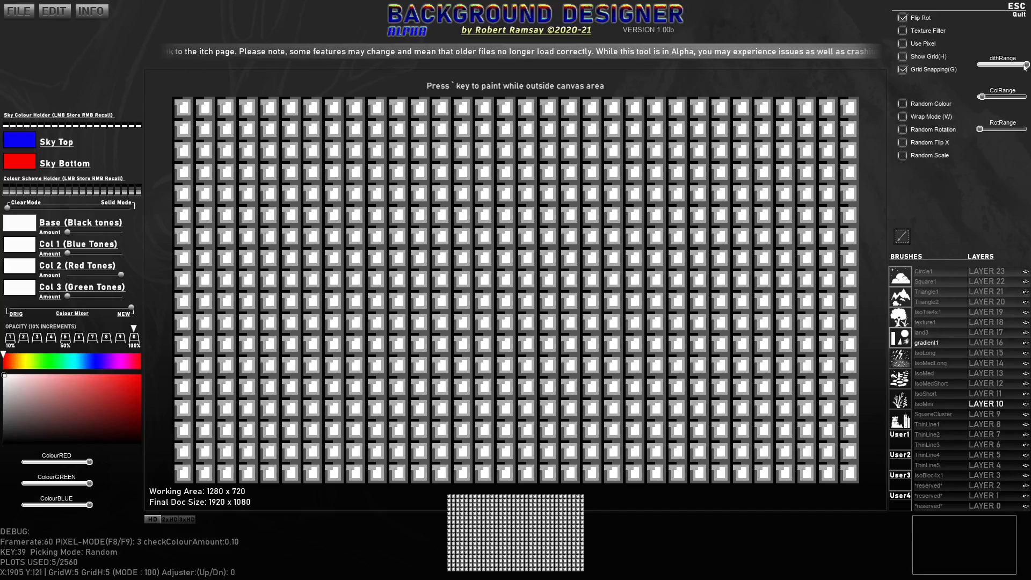
pyautogui.moveTo(1026, 64); pyautogui.dragTo(976, 67)
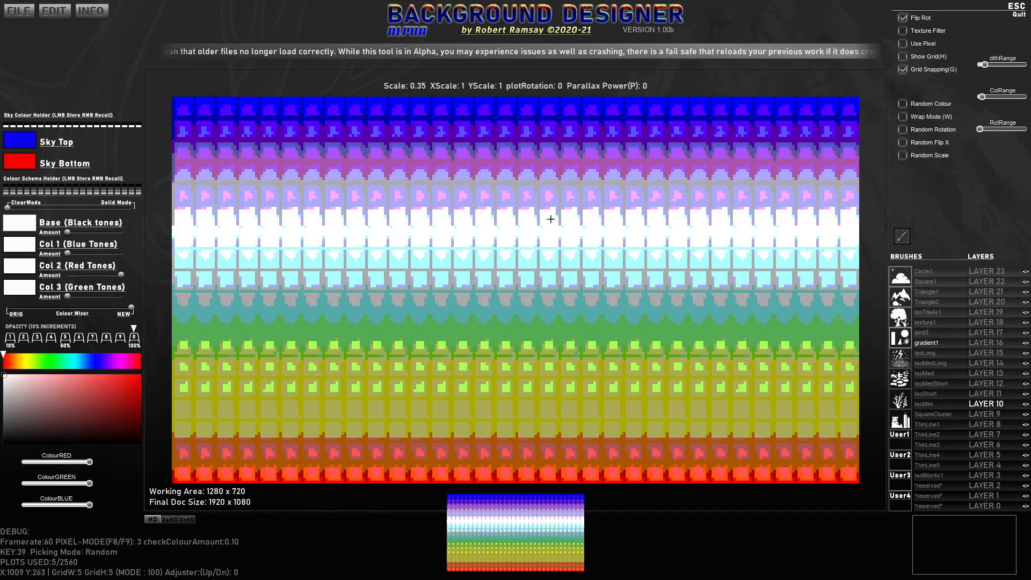
# Try a finer dither pattern, lower the dither range slightly, and return the canvas to pixel mode 0.
pyautogui.press('Right')
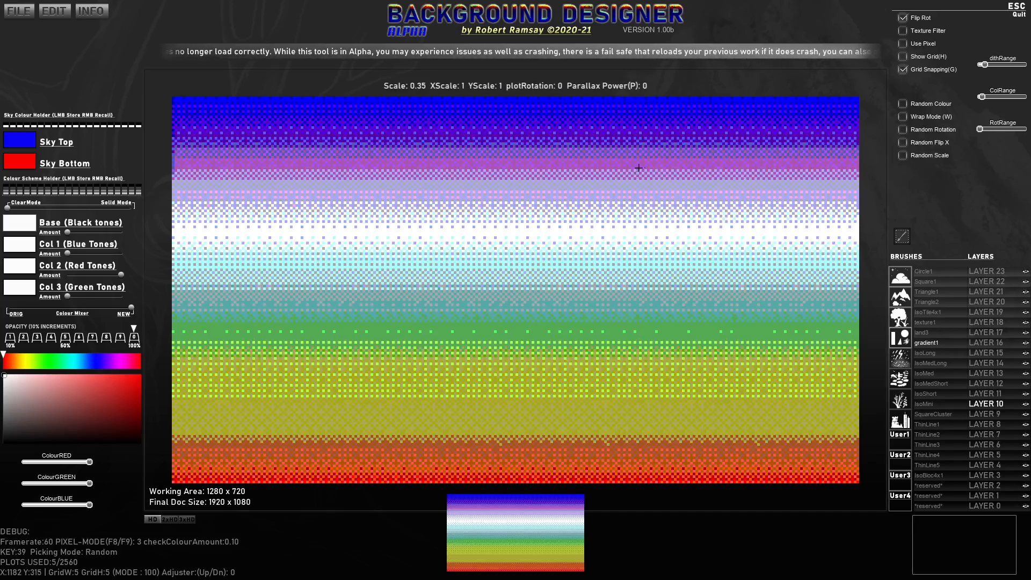
pyautogui.moveTo(985, 64)
pyautogui.mouseDown()
pyautogui.moveTo(997, 66)
pyautogui.moveTo(984, 65)
pyautogui.mouseUp()
pyautogui.press('F9')
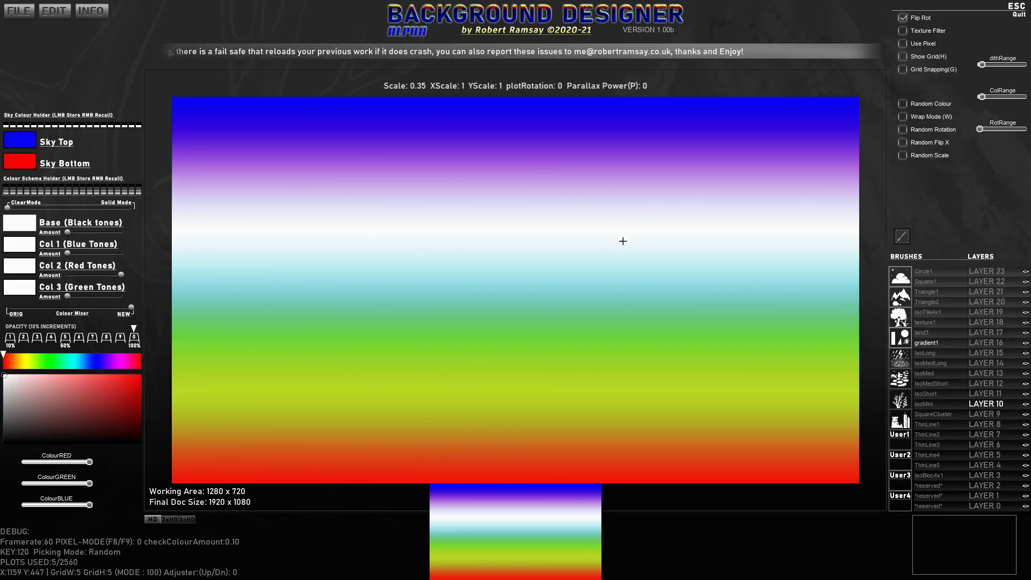
# Load the tree14 brush with all colour amounts at maximum and the colour mixer fully at ORIG.
pyautogui.click(899, 321)
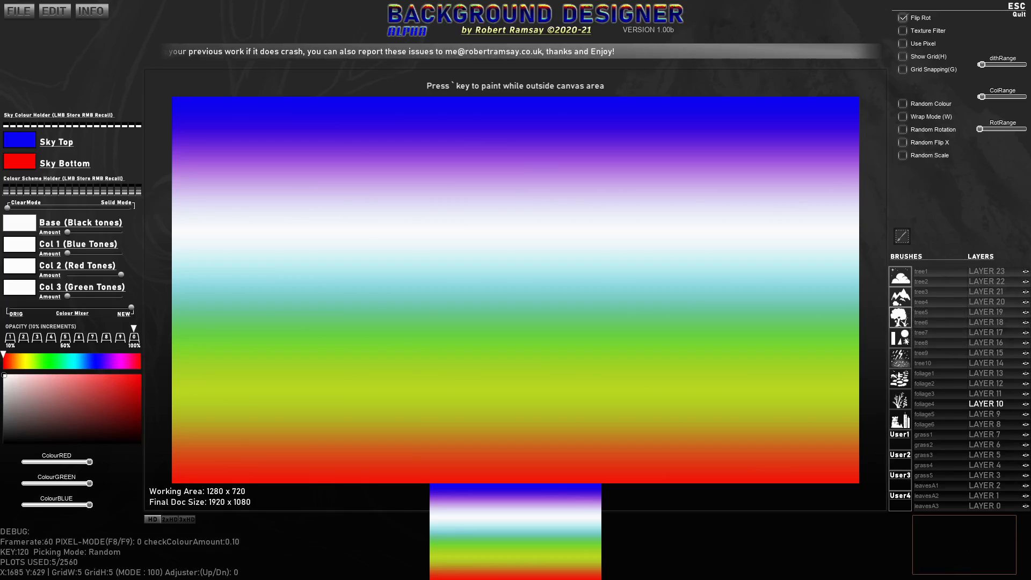
pyautogui.click(904, 395)
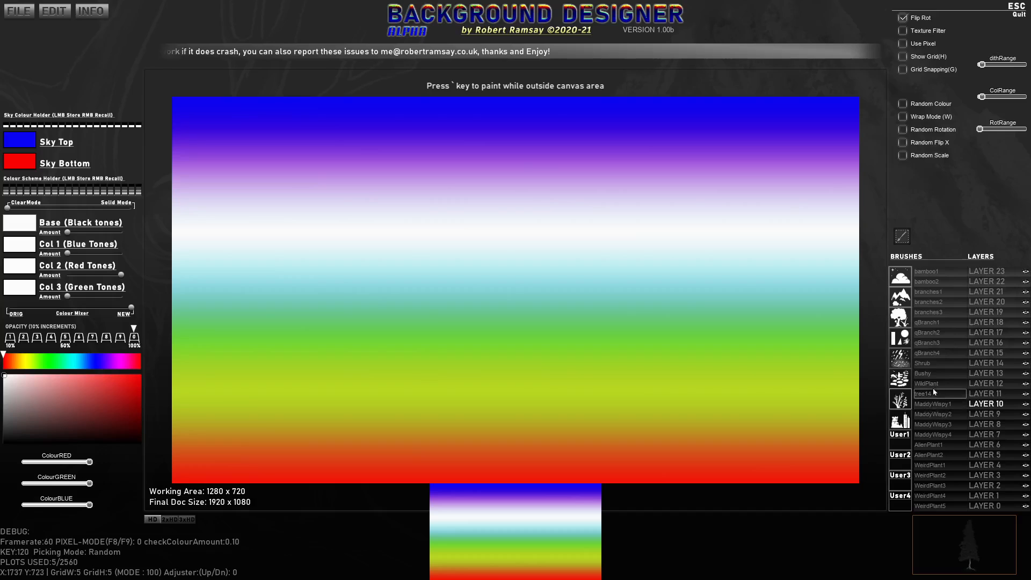
pyautogui.press('b')
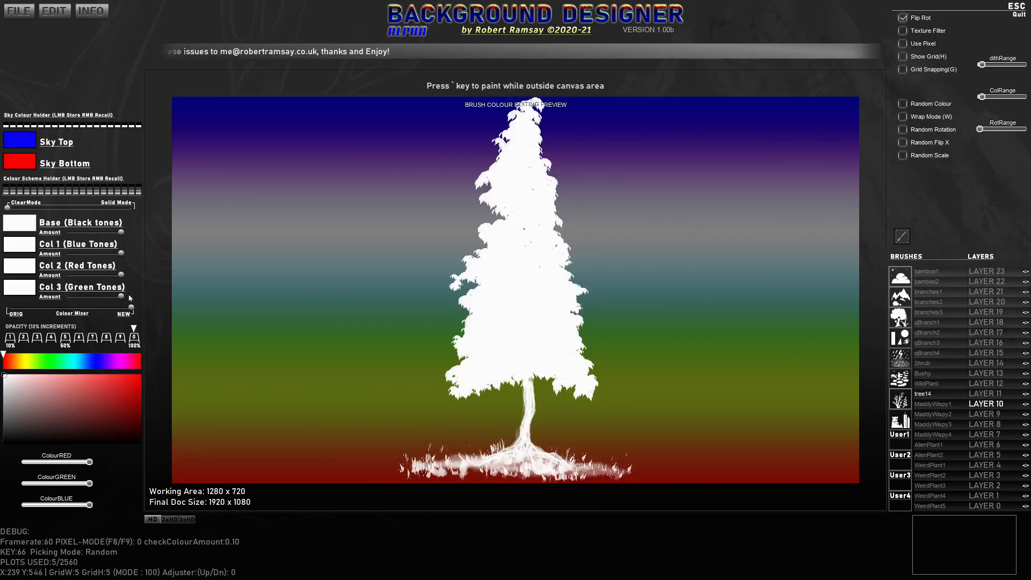
pyautogui.moveTo(132, 307); pyautogui.dragTo(7, 307)
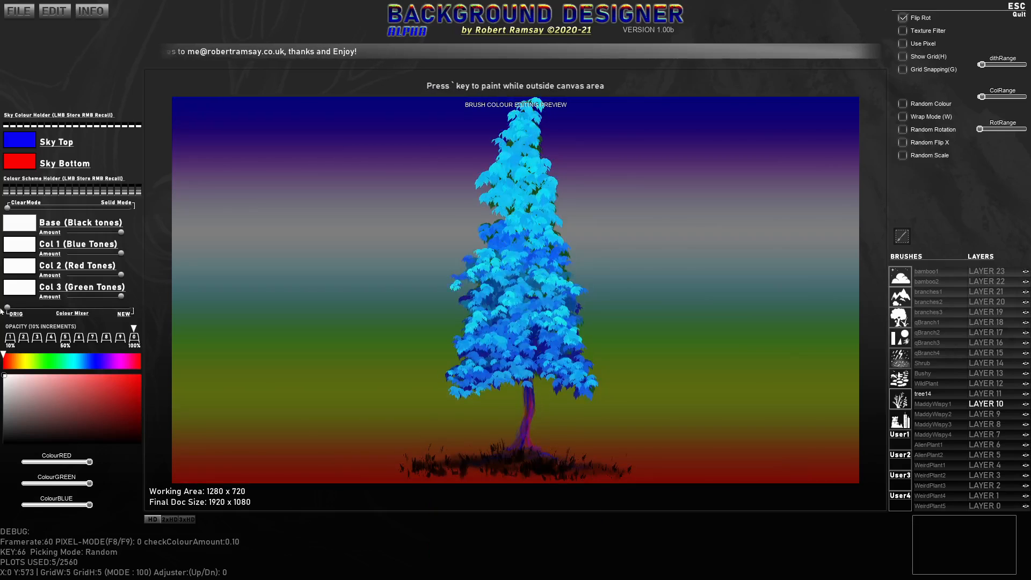
# Stamp three trees on the canvas: a large one and a smaller mirrored one side by side, and a small one at scale 0.35 farther right.
pyautogui.scroll(3, 302, 272)
pyautogui.click(302, 271)
pyautogui.scroll(-2, 490, 282)
pyautogui.press('x')
pyautogui.click(416, 302)
pyautogui.scroll(-2, 484, 303)
pyautogui.scroll(1, 768, 307)
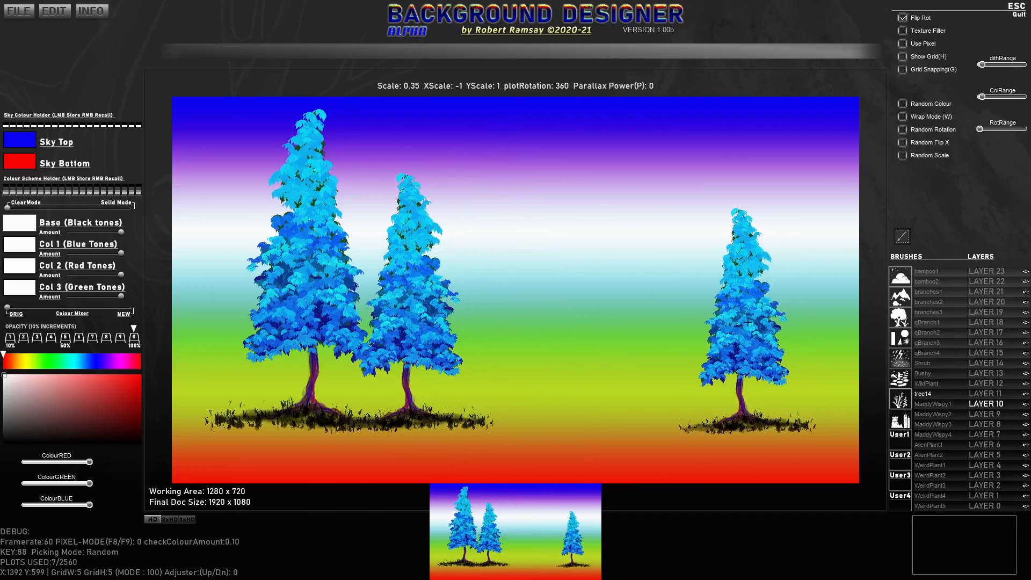
pyautogui.click(697, 296)
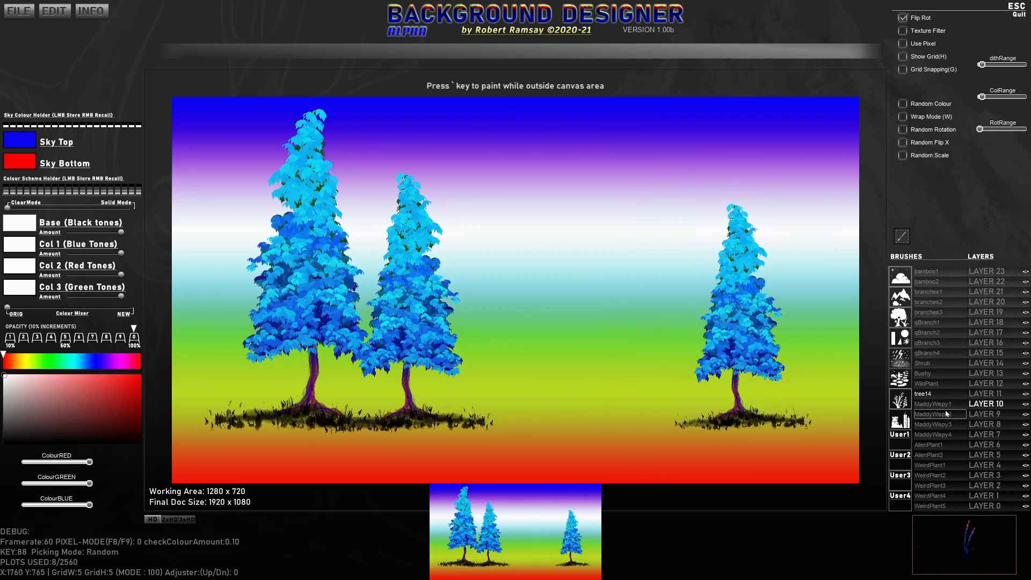
# Select the mountain9 brush and make Layer 10 the active layer.
pyautogui.click(980, 414)
pyautogui.click(899, 280)
pyautogui.click(900, 295)
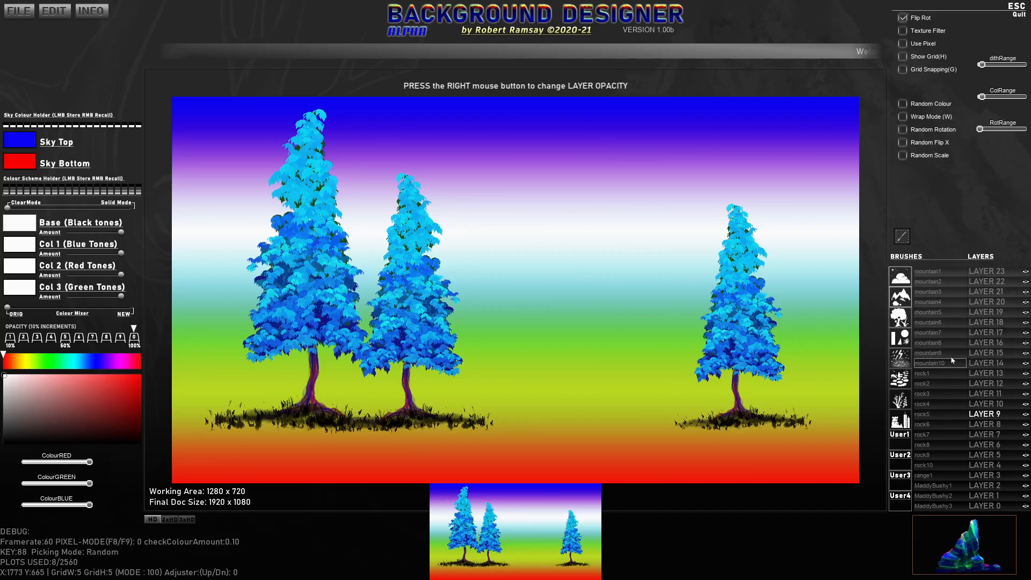
pyautogui.click(929, 353)
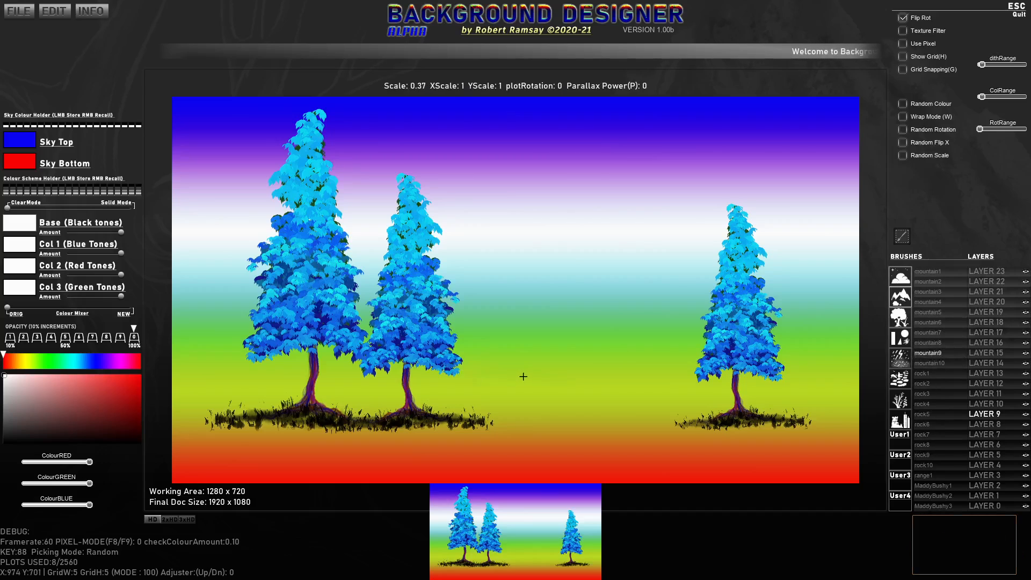
pyautogui.click(984, 407)
# Undo the three tree stamps.
pyautogui.press('ctrl')
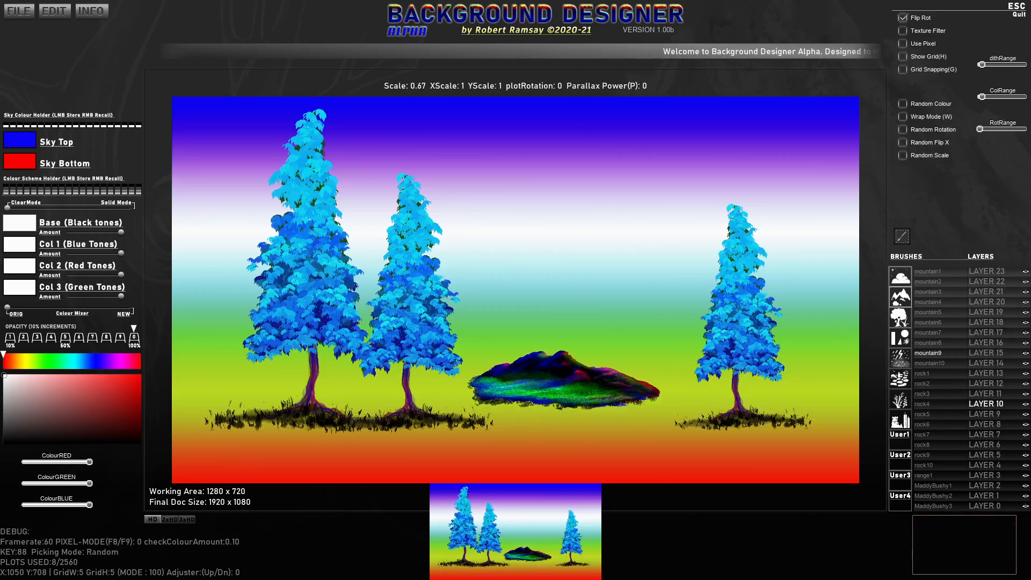
pyautogui.hotkey('ctrl', 'z')
pyautogui.hotkey('ctrl', 'z')
pyautogui.hotkey('ctrl', 'z')
# Enlarge the mountain brush to scale 1.32 and set the colour mixer about halfway between ORIG and NEW.
pyautogui.scroll(5, 564, 378)
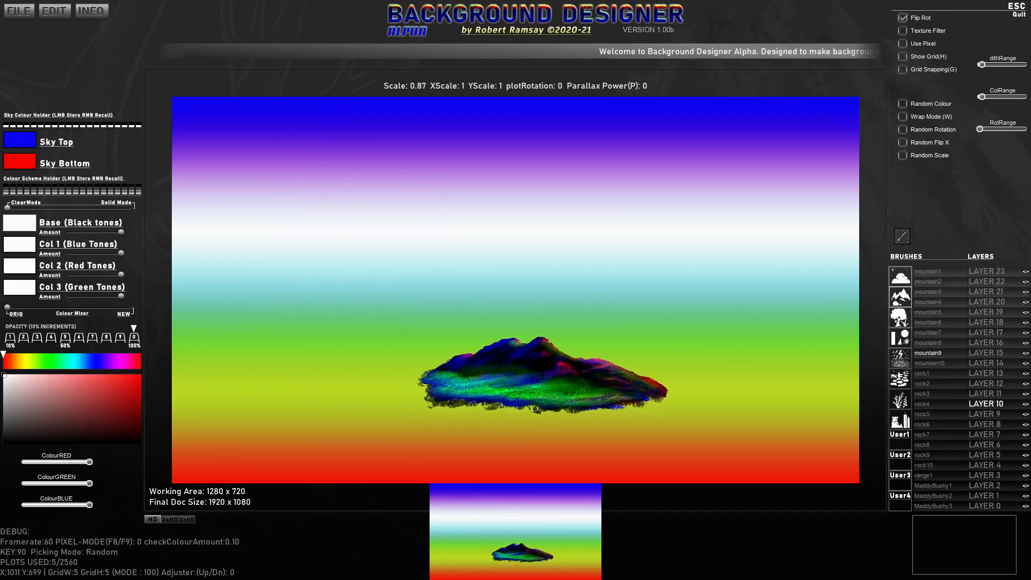
pyautogui.scroll(3, 542, 369)
pyautogui.moveTo(56, 299)
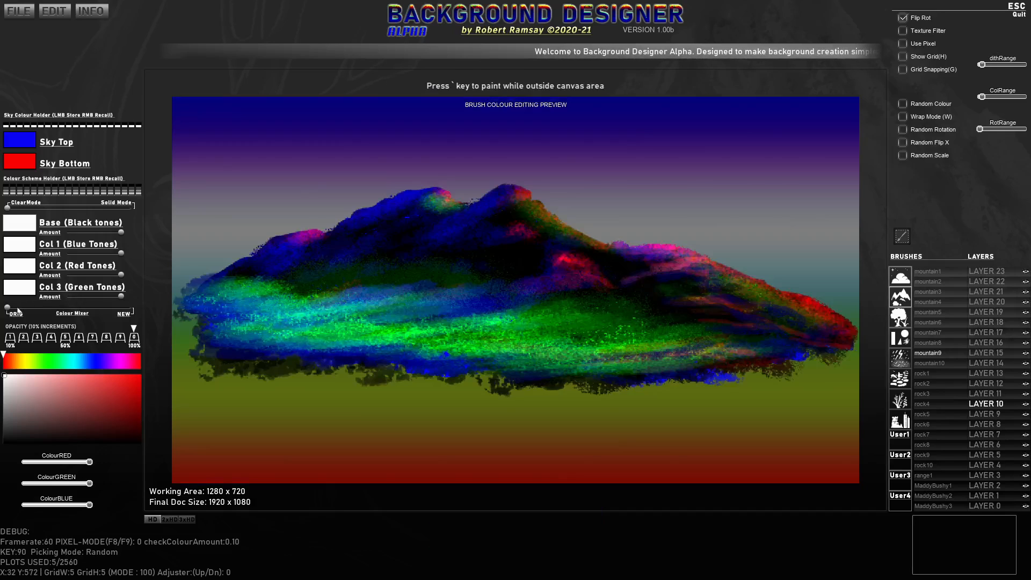
pyautogui.moveTo(17, 308); pyautogui.dragTo(75, 308)
# Generate new colour schemes for the mountain brush, finishing in Local picking mode with a yellow-green base and pale cyan tones.
pyautogui.press('Tab')
pyautogui.press('Tab')
pyautogui.press('Tab')
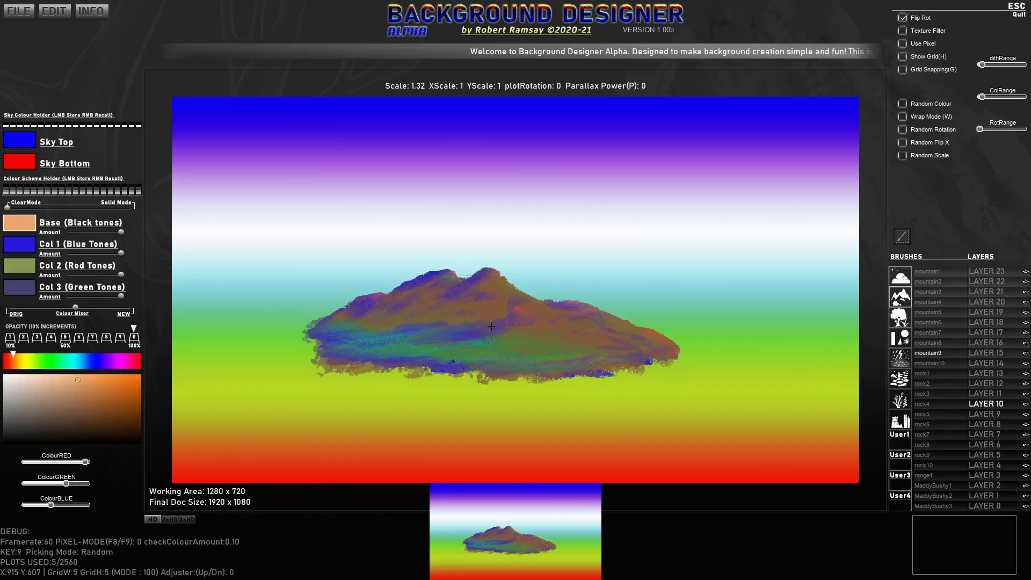
pyautogui.press('Tab')
# Shift the colour mixer most of the way towards NEW and set the Base (Black tones) colour to dark olive.
pyautogui.moveTo(89, 304)
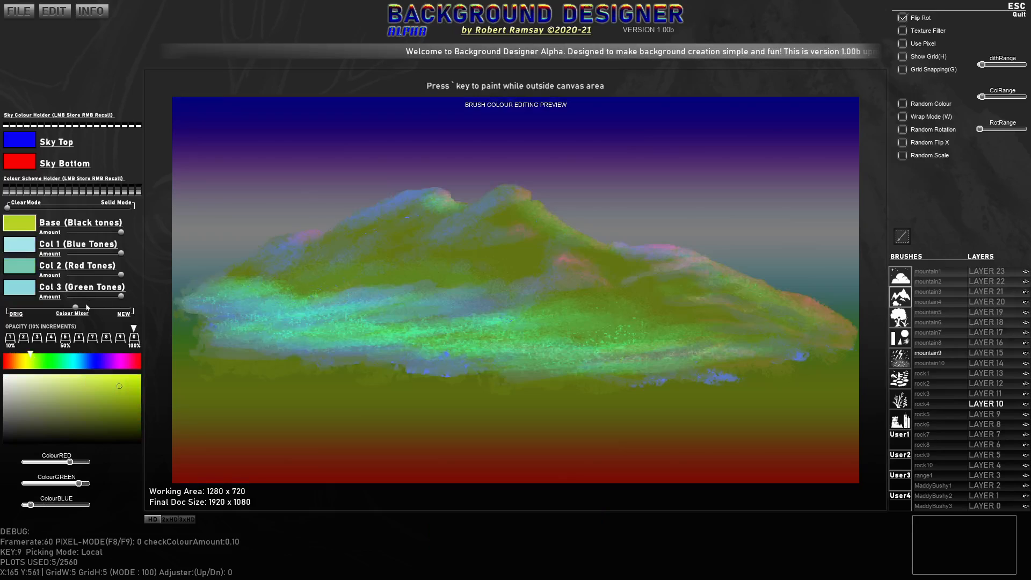
pyautogui.moveTo(89, 307); pyautogui.dragTo(111, 308)
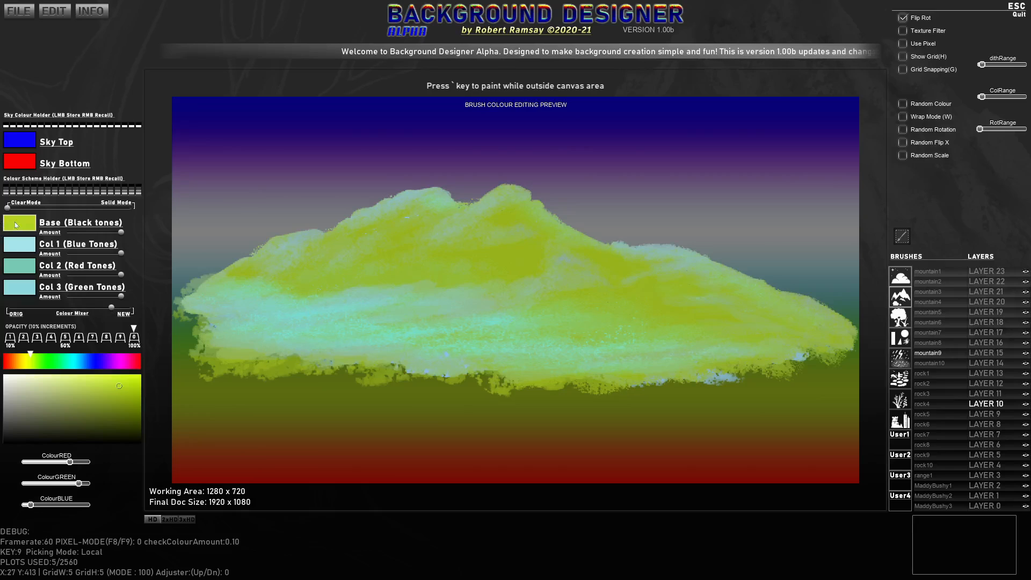
pyautogui.click(70, 423)
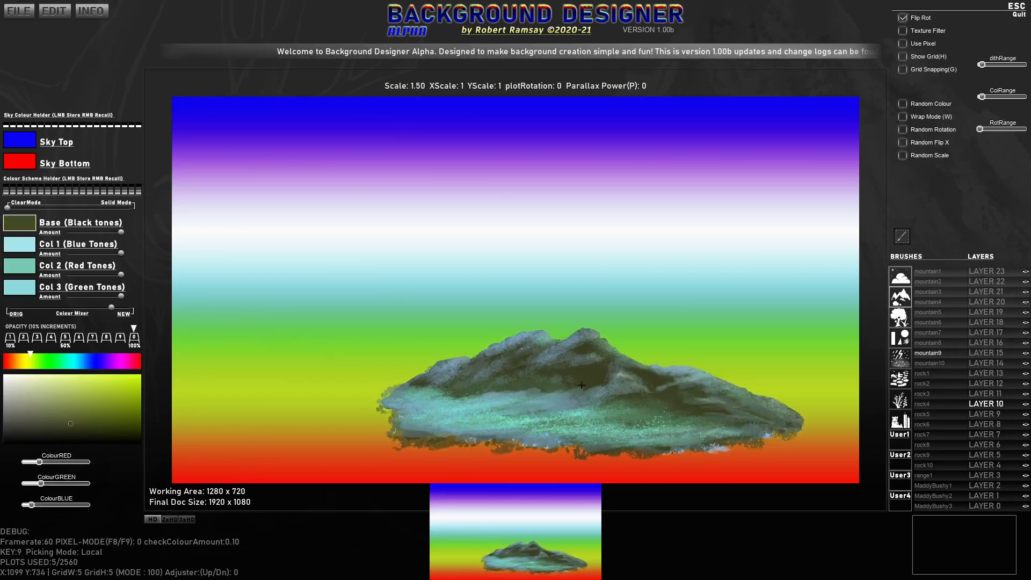
# Stamp a mountain at scale 2.27 across the lower canvas, then enable Wrap Mode and mirror the brush horizontally.
pyautogui.scroll(8, 584, 389)
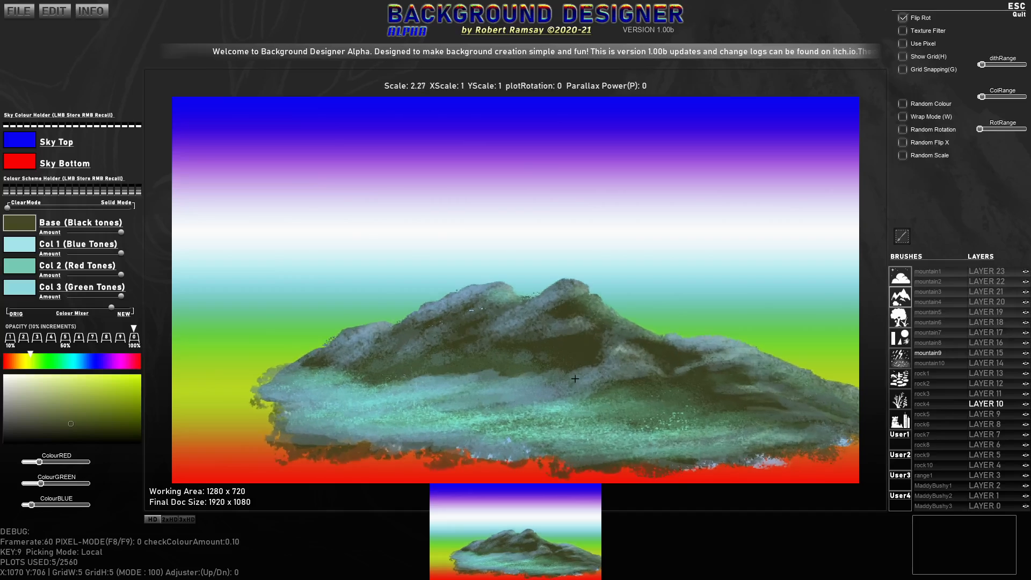
pyautogui.click(574, 379)
pyautogui.press('w')
pyautogui.press('x')
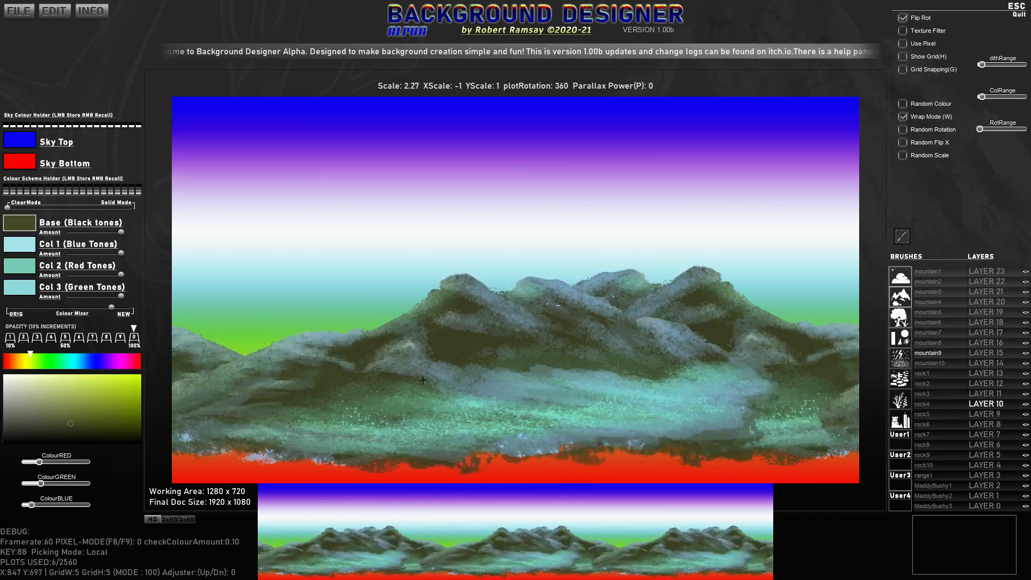
# Stamp three more overlapping mountains along the canvas's lower edge to build a continuous foreground range.
pyautogui.click(530, 431)
pyautogui.click(569, 435)
pyautogui.click(334, 440)
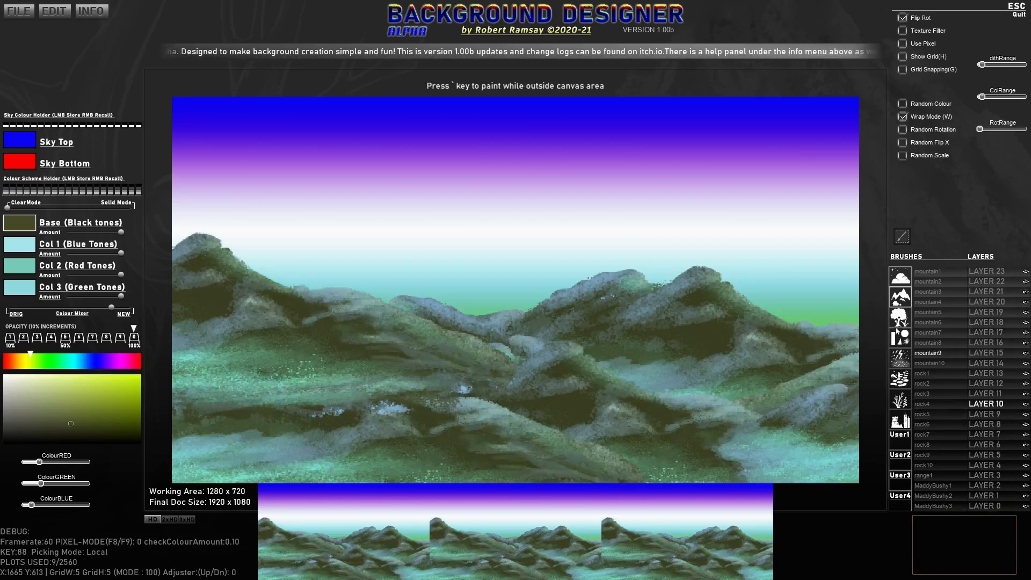
# Stamp a tree10 tree on the right side of the landscape and a mirrored one beside it at scale 1.32.
pyautogui.scroll(-3, 924, 379)
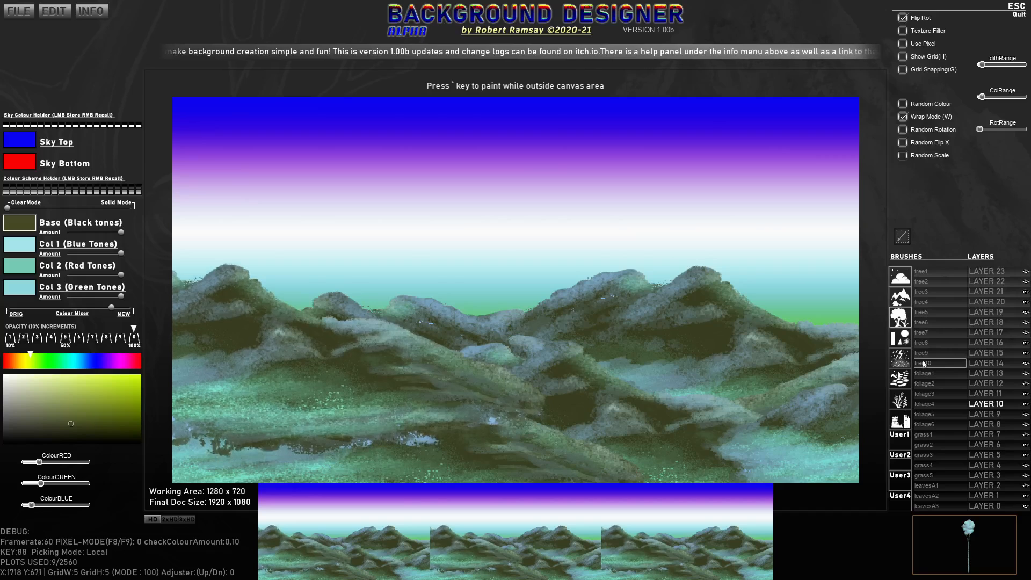
pyautogui.click(923, 364)
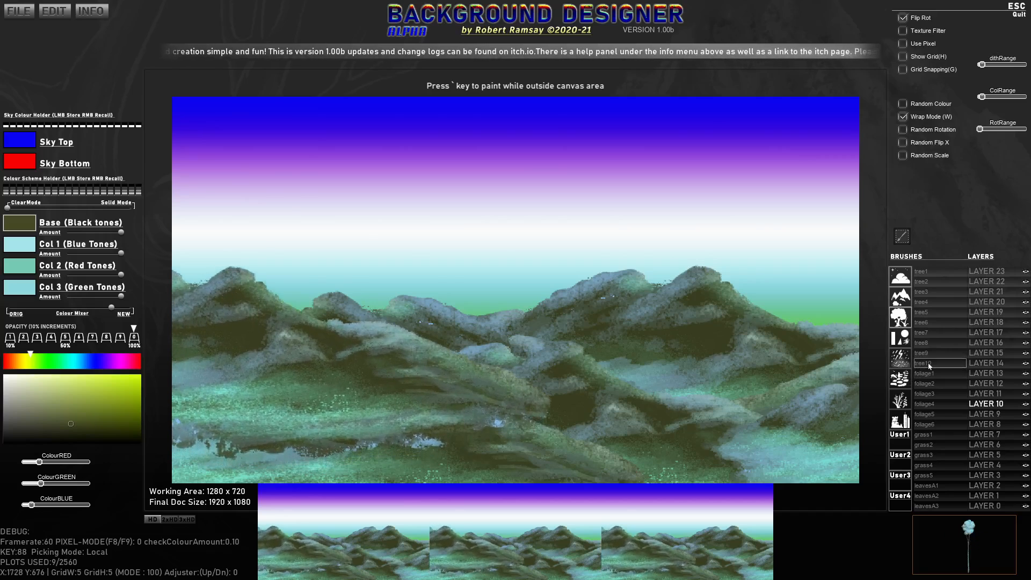
pyautogui.scroll(-5, 725, 294)
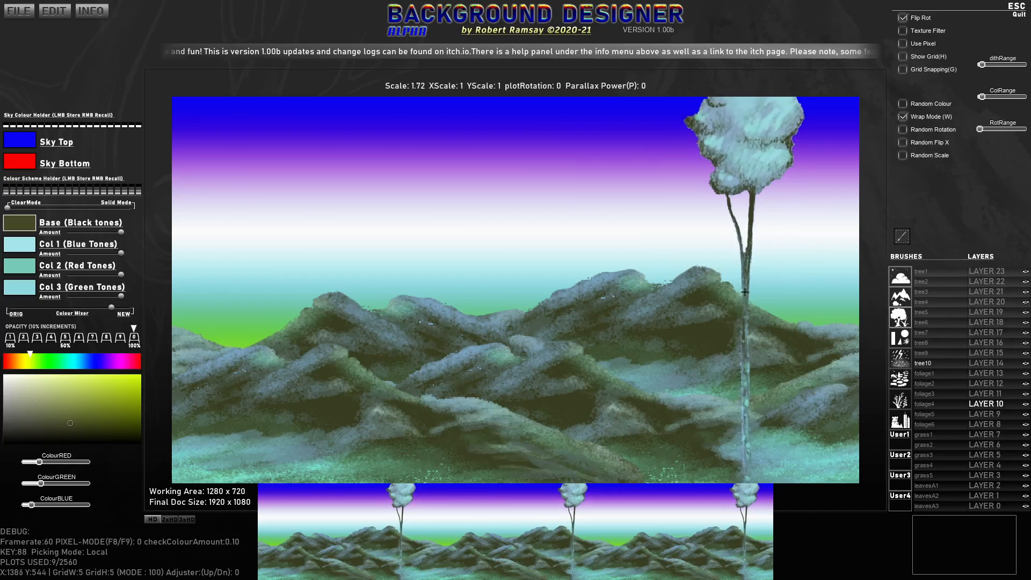
pyautogui.click(762, 295)
pyautogui.click(678, 305)
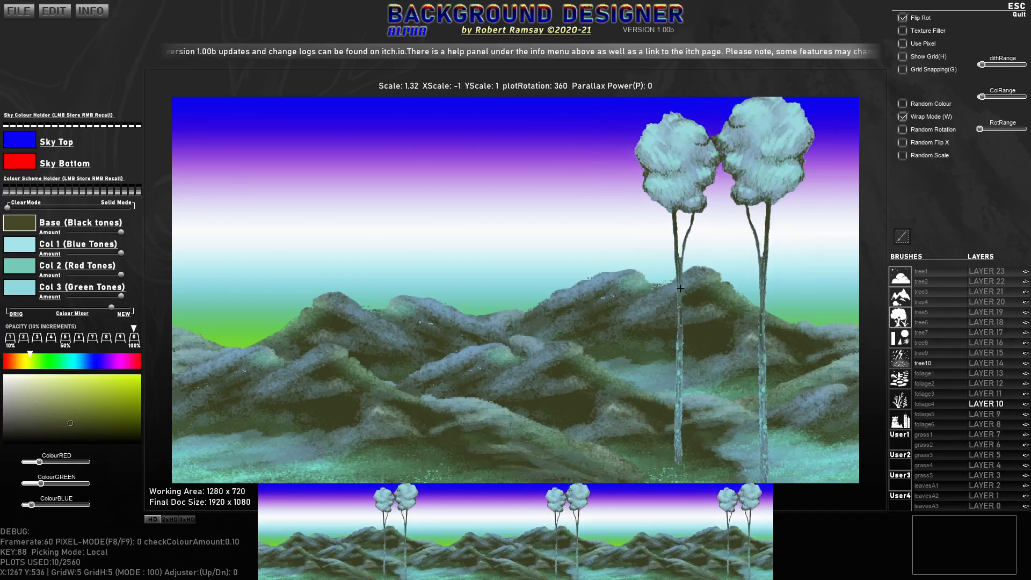
# Stamp two overlapping tree9 conifers near the middle of the mountain landscape.
pyautogui.click(929, 352)
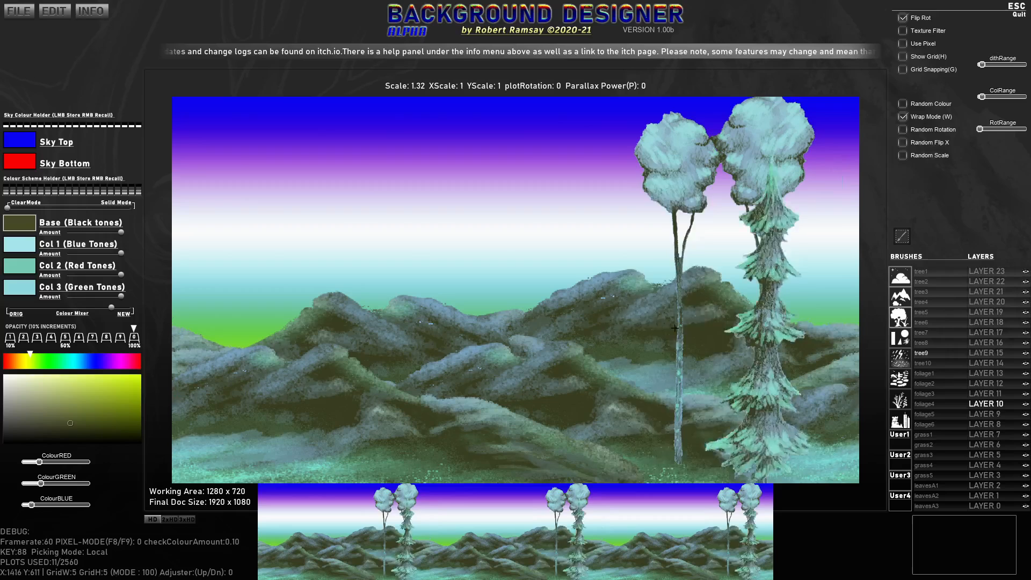
pyautogui.click(540, 299)
pyautogui.click(503, 322)
pyautogui.scroll(-3, 731, 310)
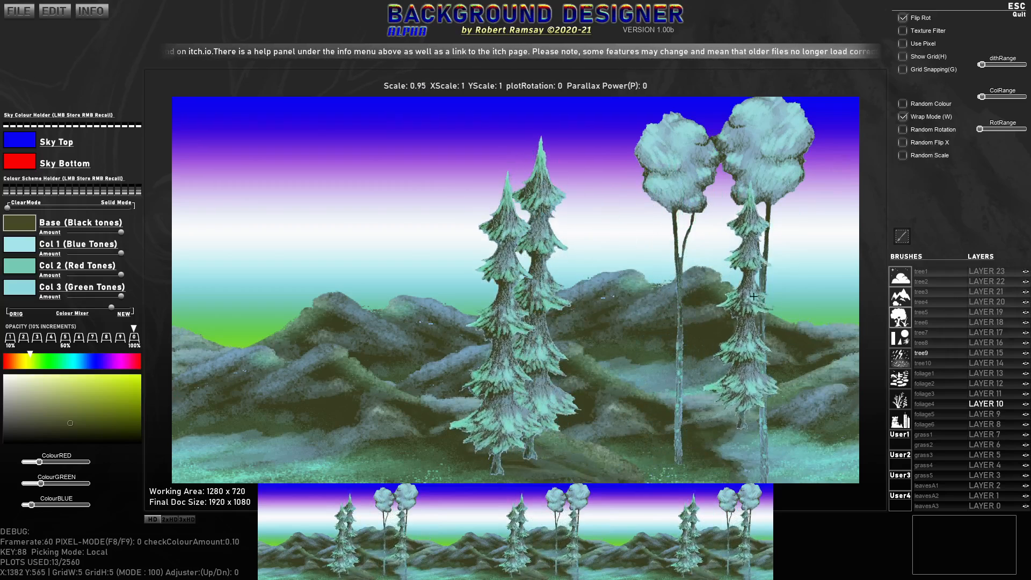
# Switch the canvas to pixel mode 1 with the brush hidden, and step through several dither patterns using slightly different dither ranges.
pyautogui.press('F9')
pyautogui.scroll(-1, 772, 278)
pyautogui.press('b')
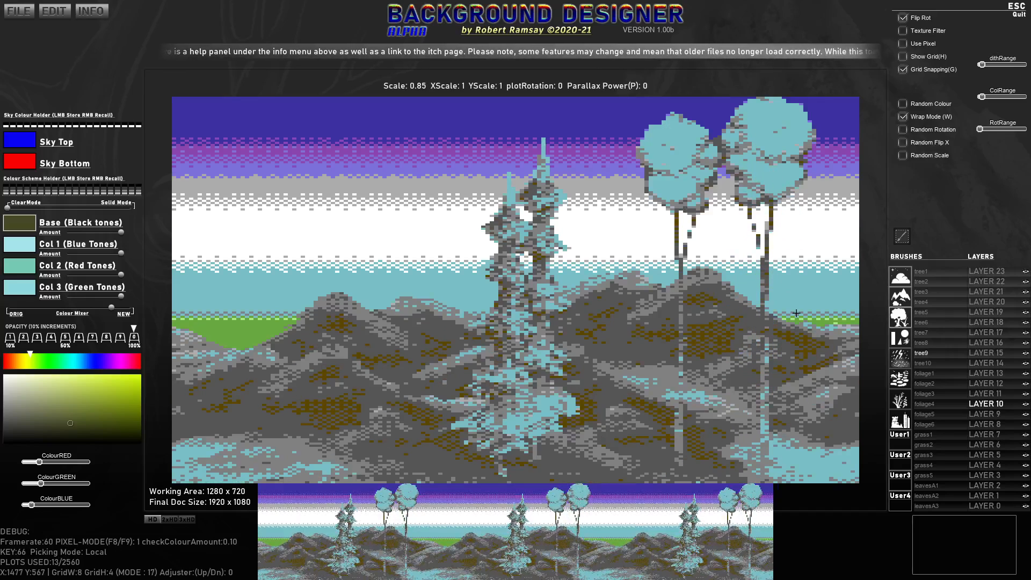
pyautogui.moveTo(984, 66)
pyautogui.mouseDown()
pyautogui.moveTo(994, 65)
pyautogui.moveTo(974, 68)
pyautogui.moveTo(984, 69)
pyautogui.mouseUp()
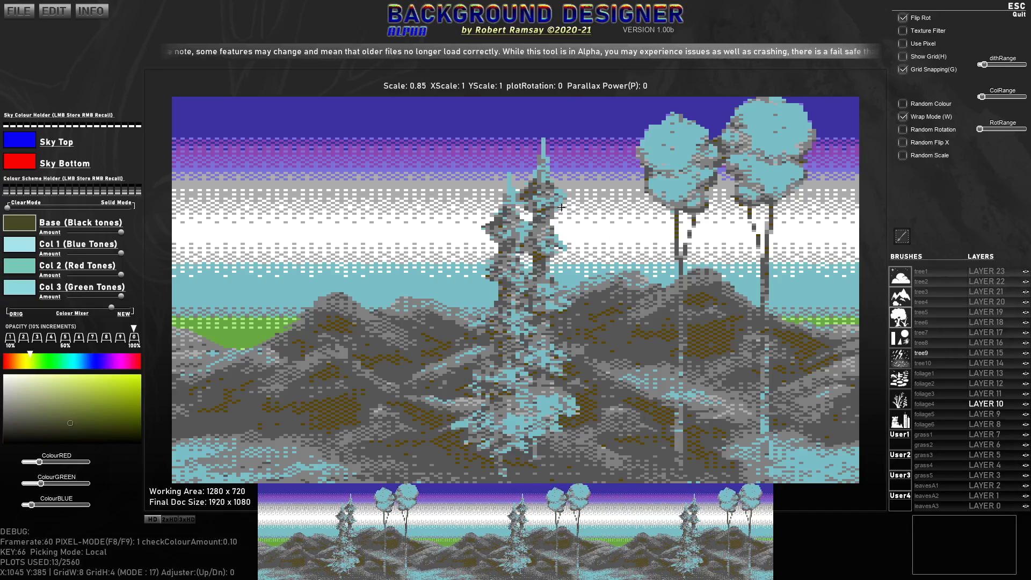
pyautogui.press('Right')
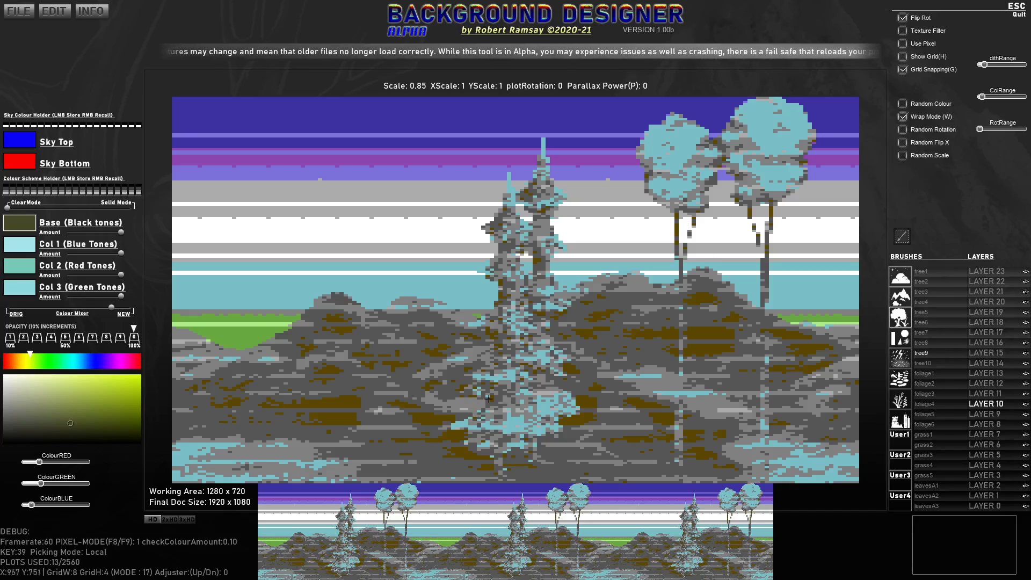
pyautogui.press('Right')
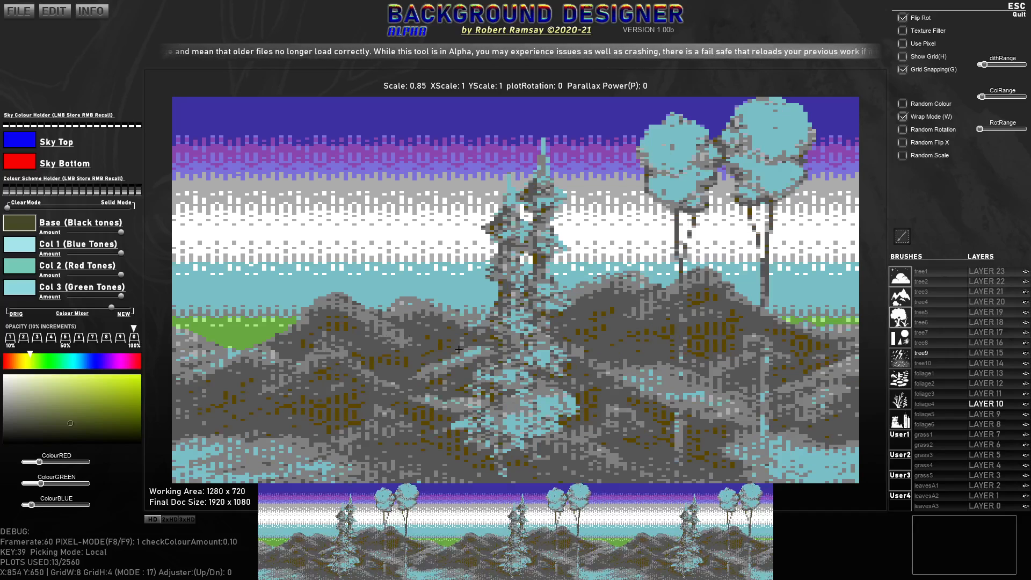
# Switch to pixel mode 2 and try several dither patterns at low dither ranges.
pyautogui.click(987, 64)
pyautogui.moveTo(988, 63)
pyautogui.mouseDown()
pyautogui.moveTo(998, 64)
pyautogui.moveTo(974, 65)
pyautogui.mouseUp()
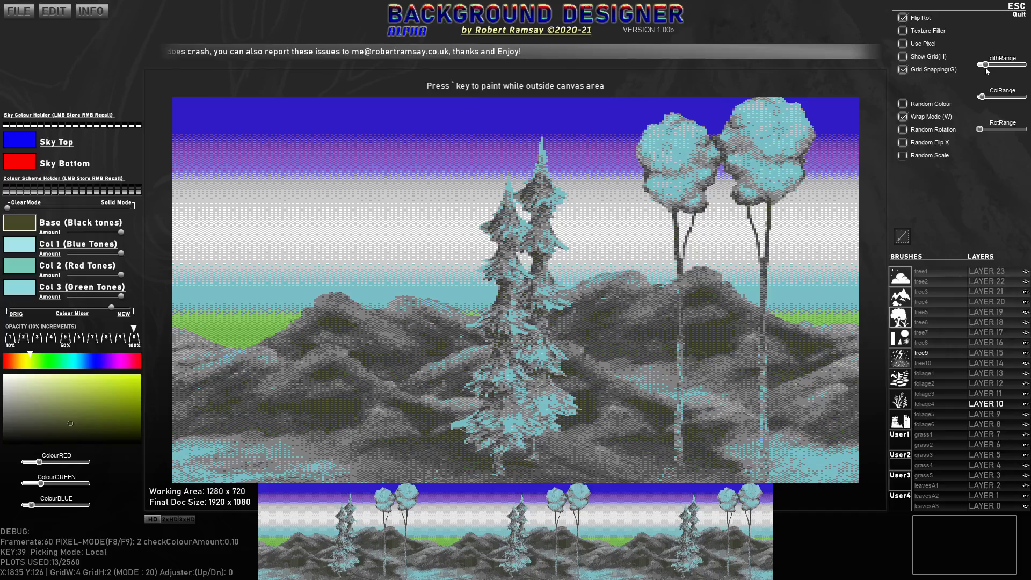
pyautogui.moveTo(1002, 64)
pyautogui.mouseDown()
pyautogui.moveTo(983, 71)
pyautogui.moveTo(1007, 75)
pyautogui.moveTo(983, 64)
pyautogui.mouseUp()
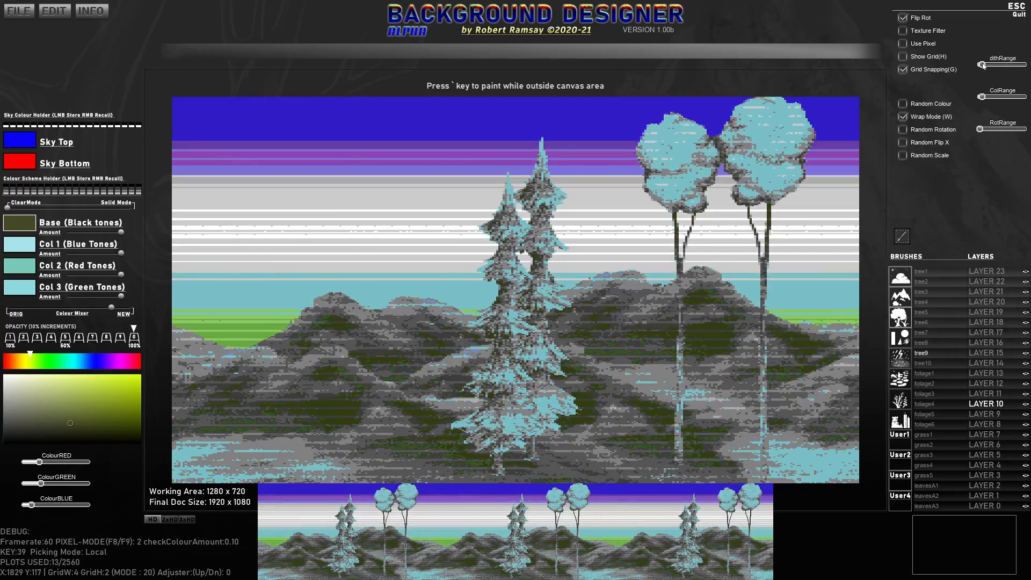
pyautogui.moveTo(981, 65); pyautogui.dragTo(982, 66)
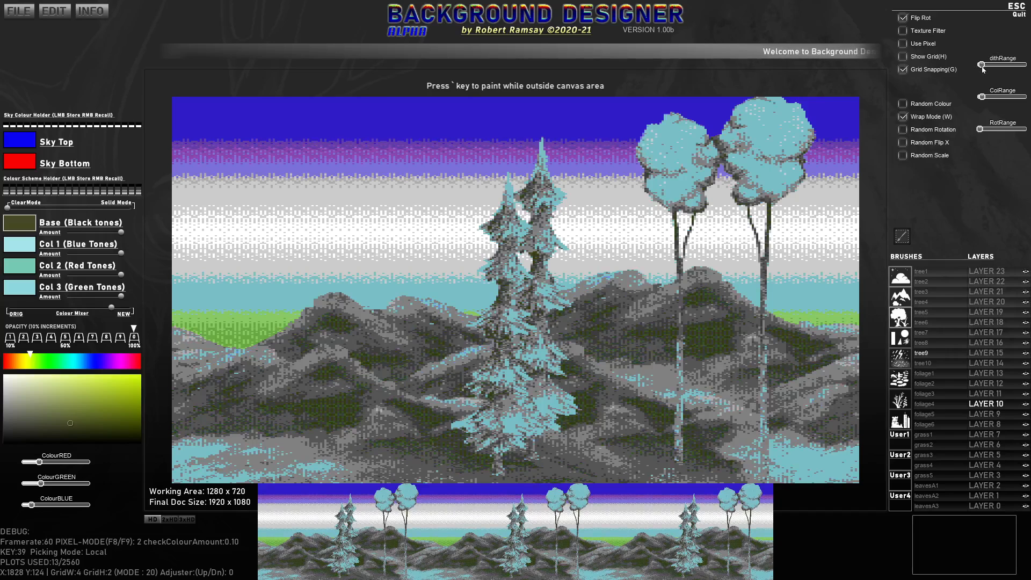
pyautogui.moveTo(979, 65); pyautogui.dragTo(984, 65)
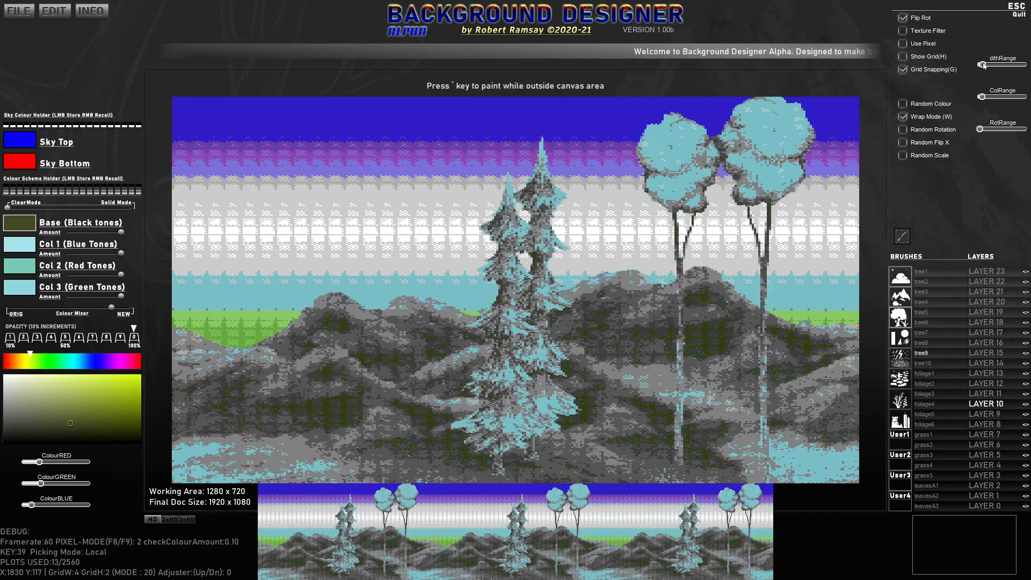
# Change the pixel colour rendering and cycle new colour schemes, ending in Random picking mode with yellow, dark red, purple and lime tones.
pyautogui.press('F3')
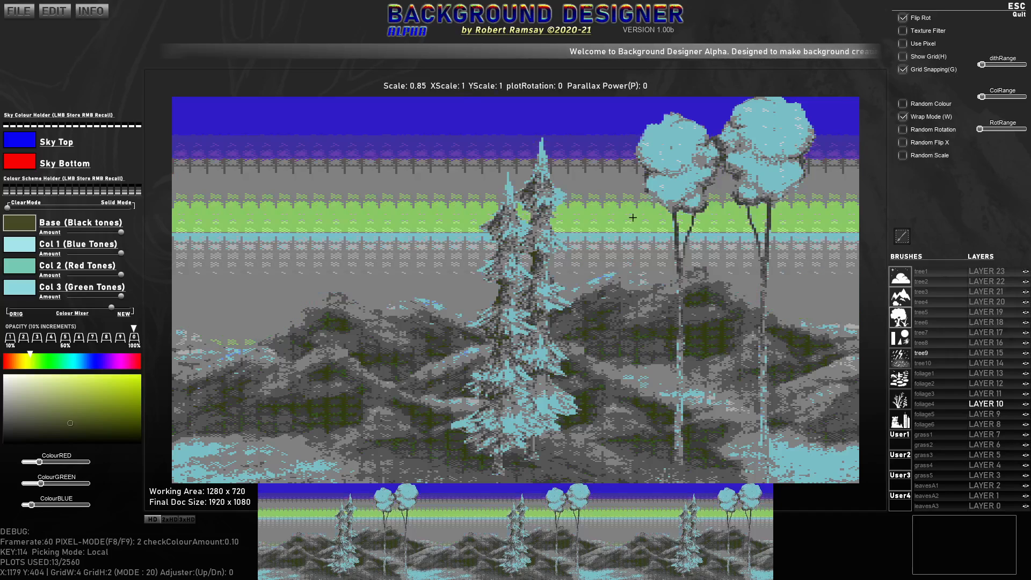
pyautogui.press('Tab')
pyautogui.press('Tab')
pyautogui.press('Tab')
pyautogui.press('Tab')
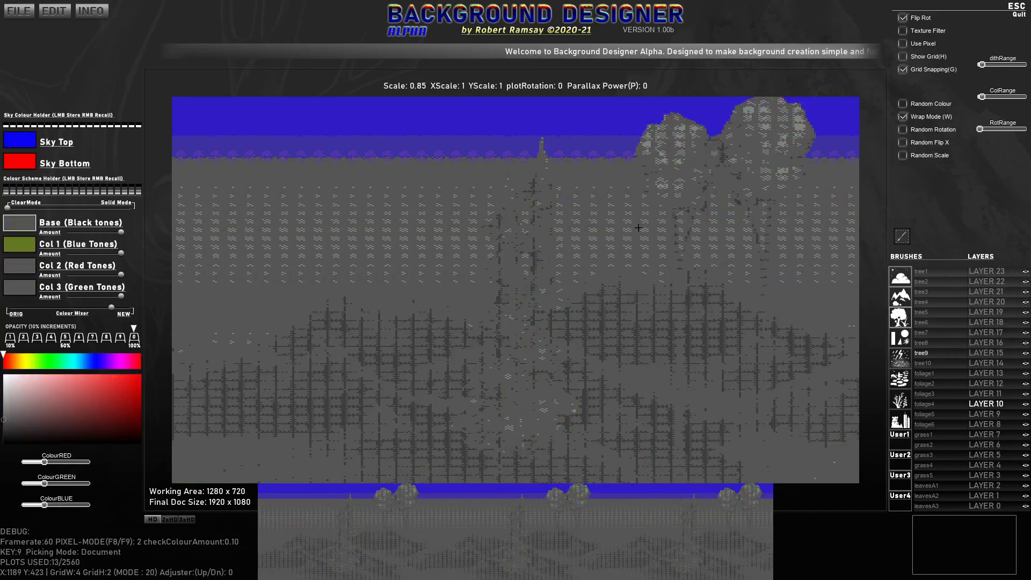
pyautogui.press('Tab')
pyautogui.press('Tab')
pyautogui.press('Tab')
pyautogui.press('Tab')
pyautogui.press('Tab')
pyautogui.press('Tab')
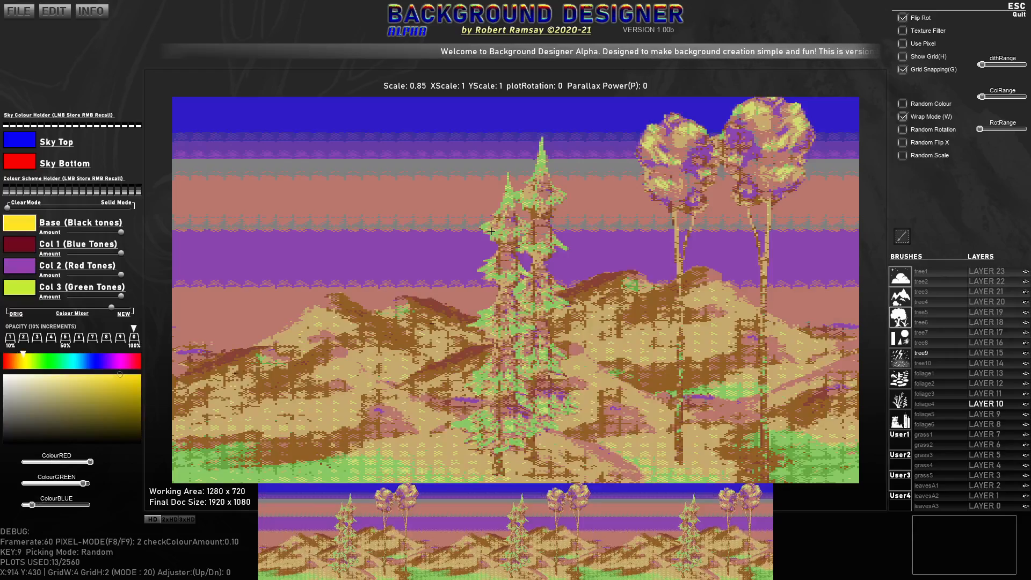
# Randomise the sky and brush colours together, ending in Local picking mode with a crimson Sky Top and tan Sky Bottom.
pyautogui.press('space')
pyautogui.press('space')
pyautogui.press('space')
pyautogui.press('space')
pyautogui.press('space')
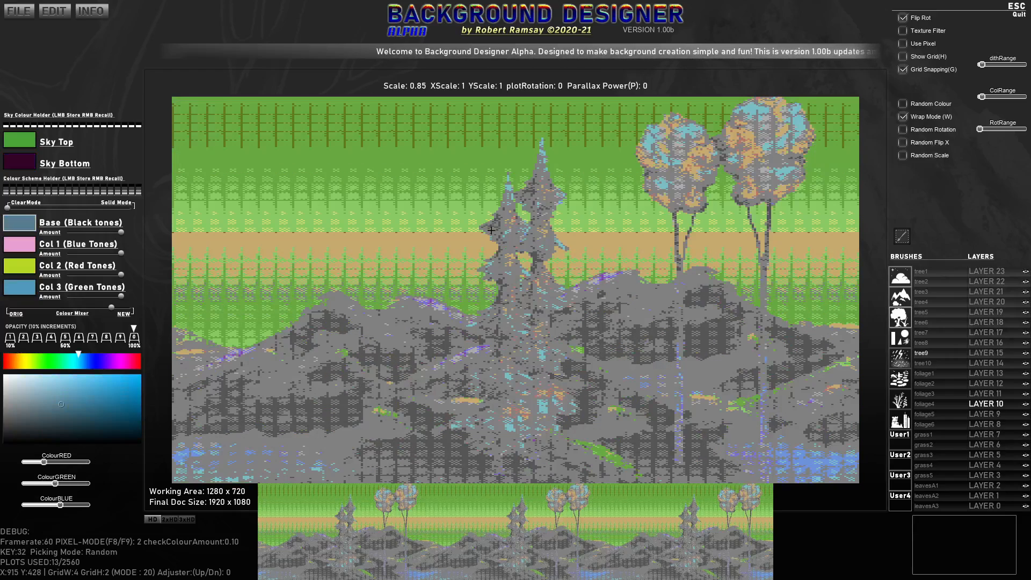
pyautogui.press('space')
pyautogui.press('Tab')
pyautogui.press('Tab')
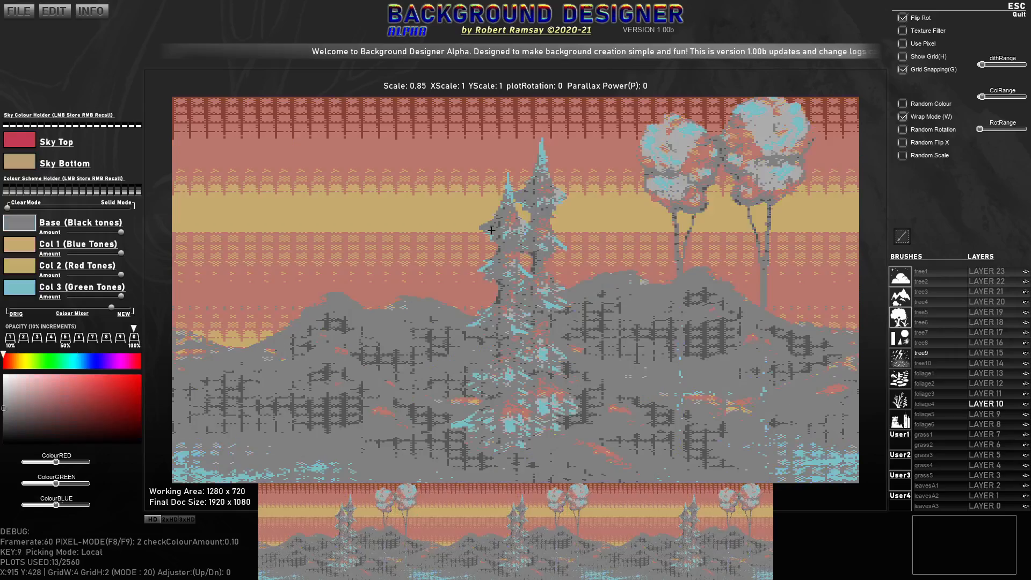
# Compare further dither patterns on the recoloured scene, raising the dither range slightly.
pyautogui.moveTo(991, 68); pyautogui.dragTo(982, 63)
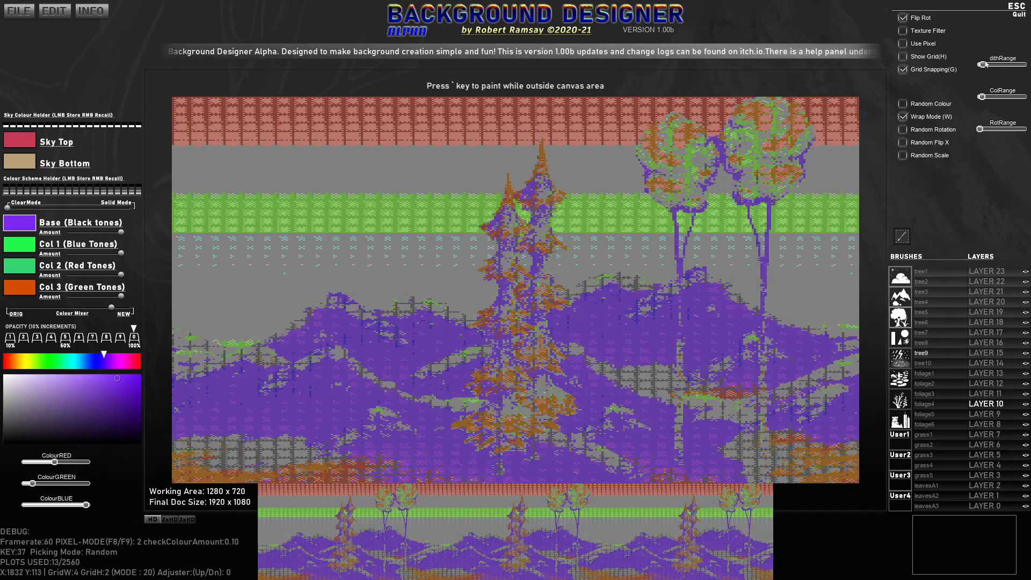
pyautogui.press('Right')
pyautogui.moveTo(990, 66); pyautogui.dragTo(990, 63)
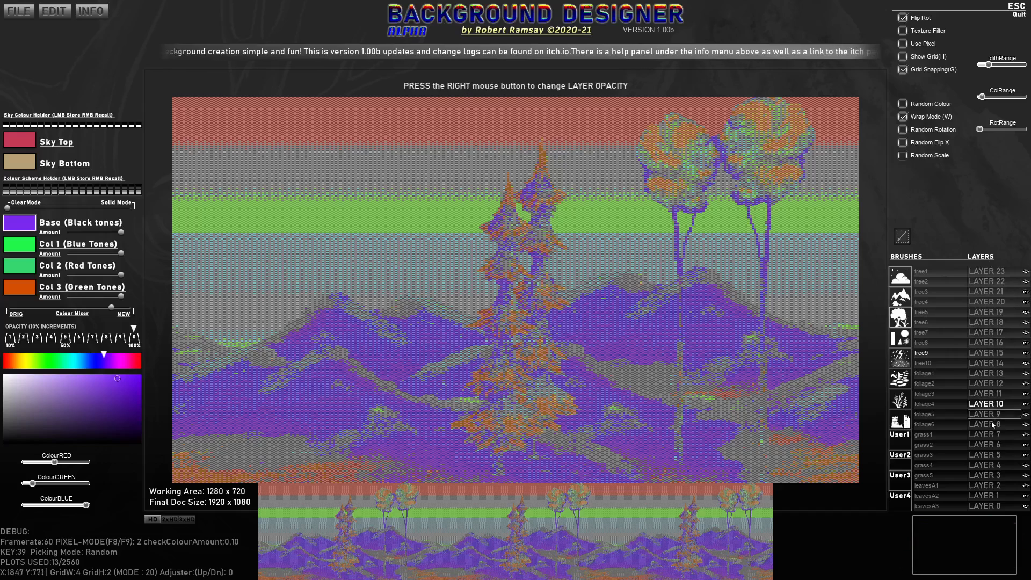
# Clear all stamped brushes from the canvas and set the Sky Bottom colour to light orange.
pyautogui.press('BackSpace')
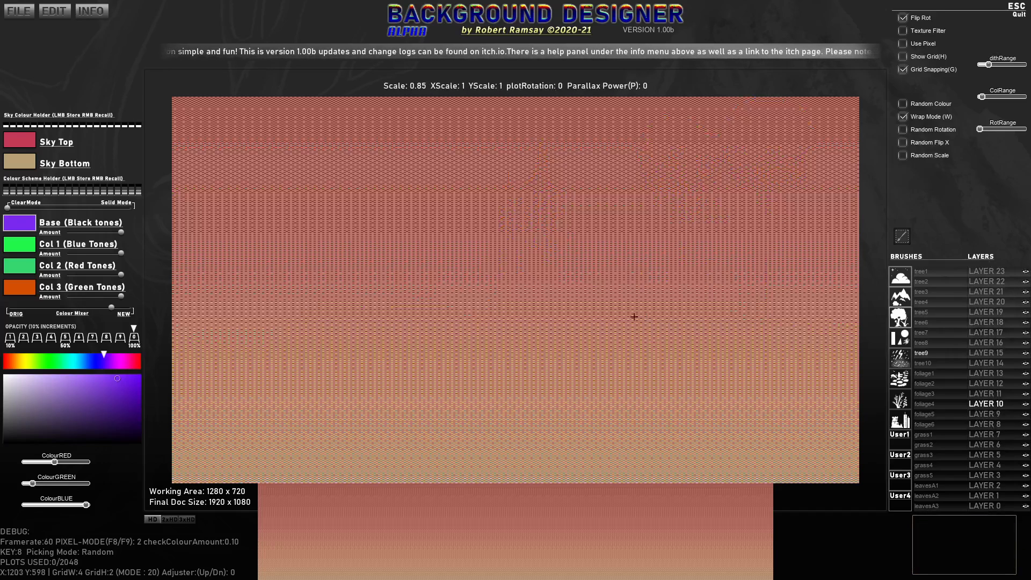
pyautogui.click(22, 166)
pyautogui.moveTo(49, 385); pyautogui.dragTo(65, 376)
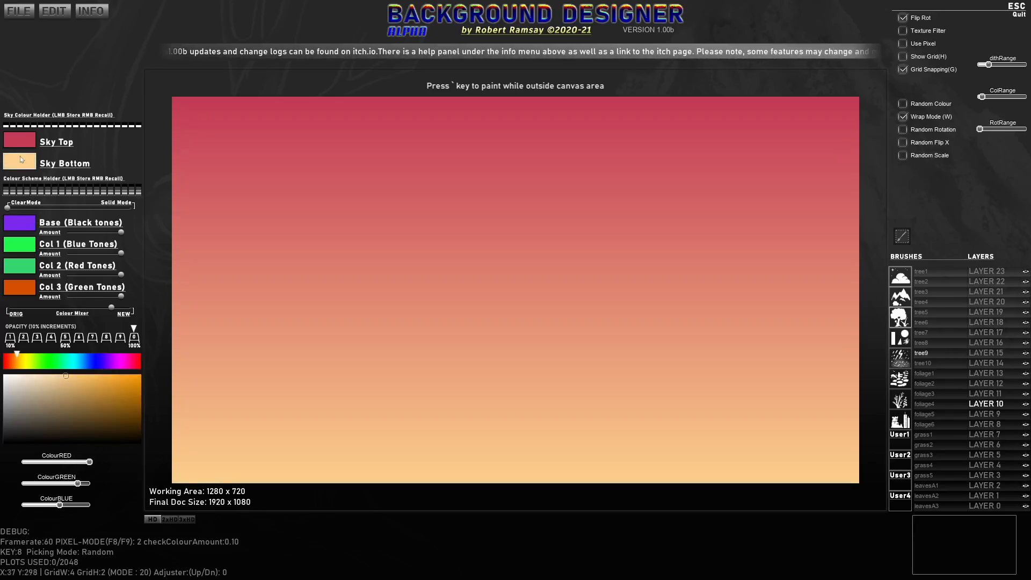
# Set the Sky Top colour to a more saturated crimson and reduce the dither range slightly.
pyautogui.click(20, 137)
pyautogui.click(123, 390)
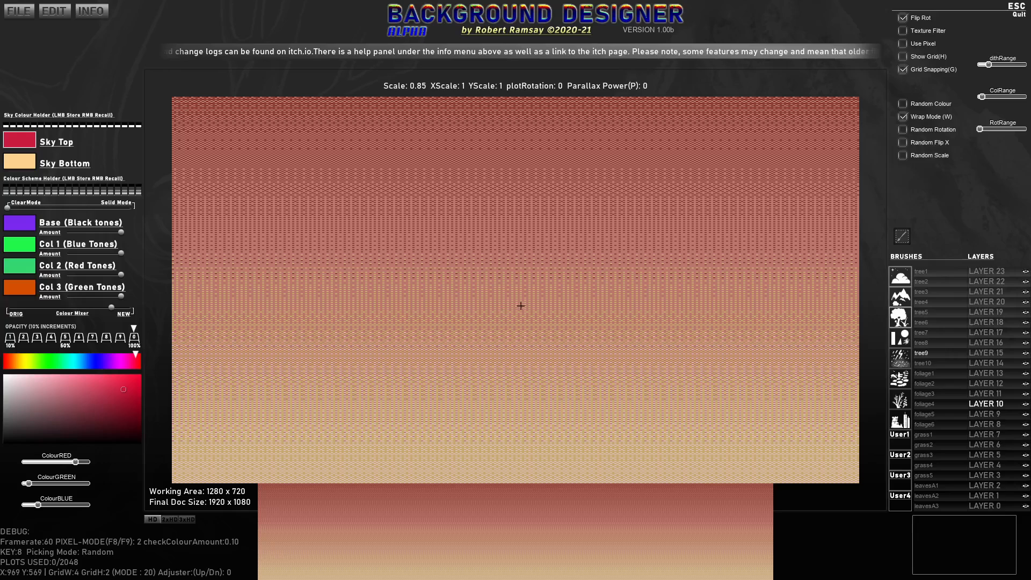
pyautogui.moveTo(989, 65)
pyautogui.mouseDown()
pyautogui.moveTo(971, 61)
pyautogui.moveTo(984, 63)
pyautogui.mouseUp()
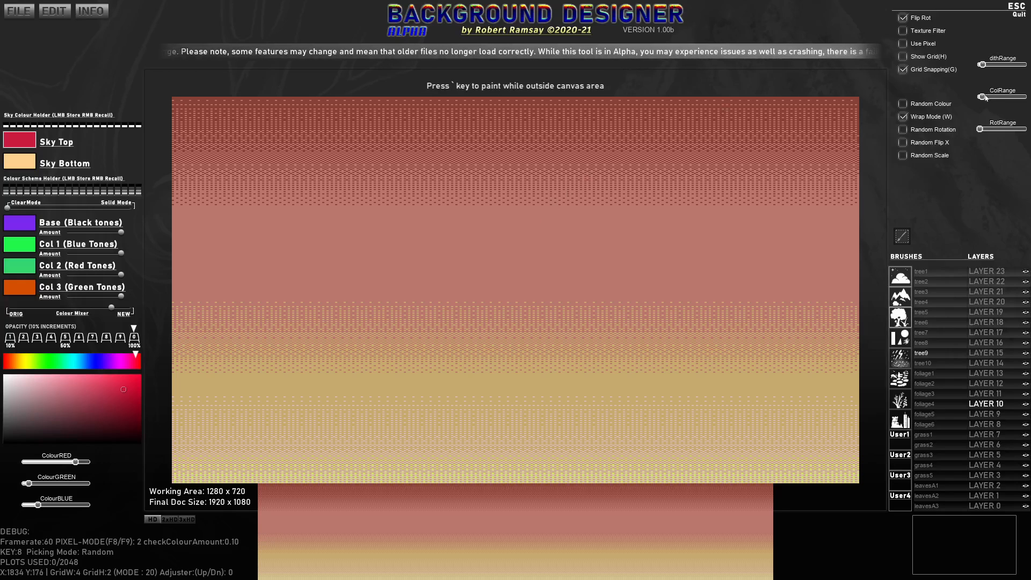
# Show the mountain1 brush, resize it and stamp a tall peak on the right side of the canvas on LAYER 11.
pyautogui.click(902, 294)
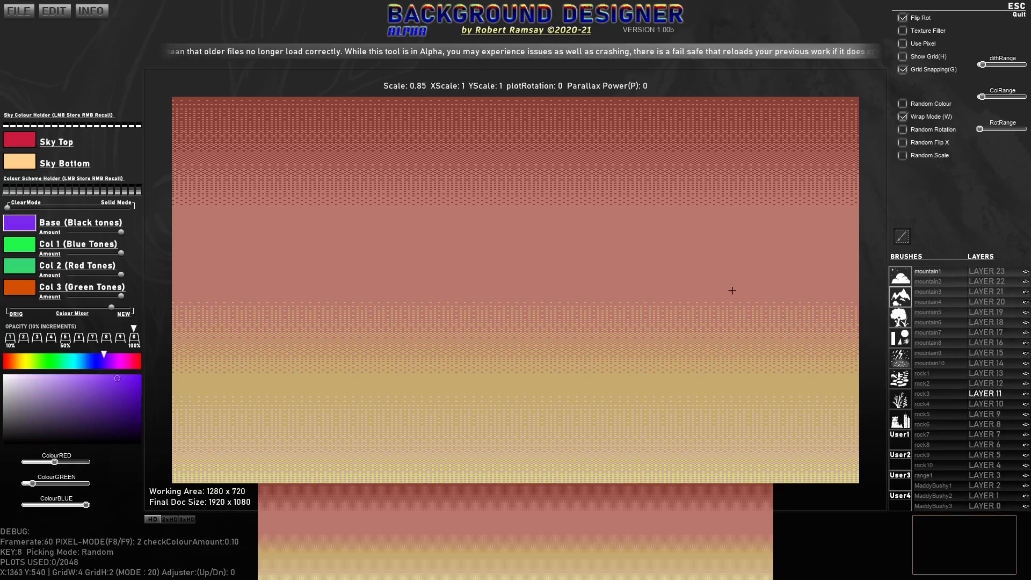
pyautogui.press('b')
pyautogui.scroll(-13, 691, 267)
pyautogui.scroll(8, 722, 269)
pyautogui.click(742, 267)
# Extend the range by stamping mountain2 near the canvas centre and mountain3 at scale 0.50 on the left.
pyautogui.scroll(-11, 539, 289)
pyautogui.press('x')
pyautogui.click(928, 282)
pyautogui.click(524, 304)
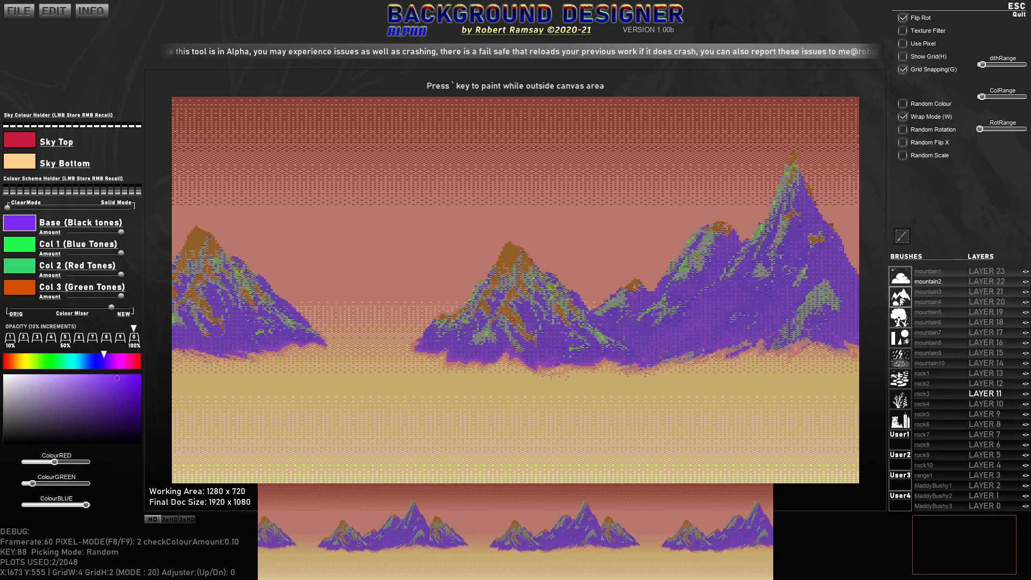
pyautogui.click(935, 293)
pyautogui.scroll(-17, 370, 317)
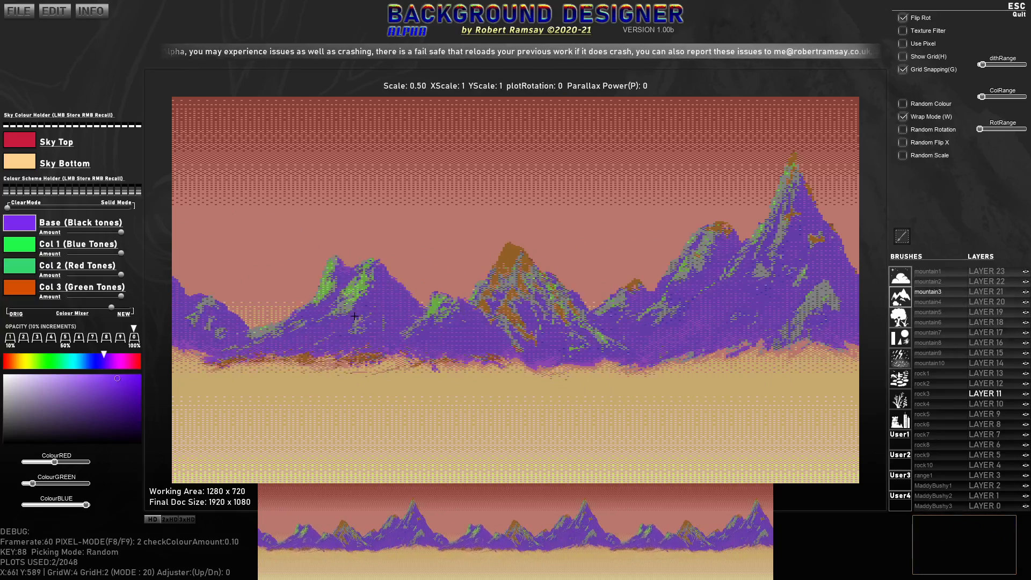
pyautogui.click(353, 316)
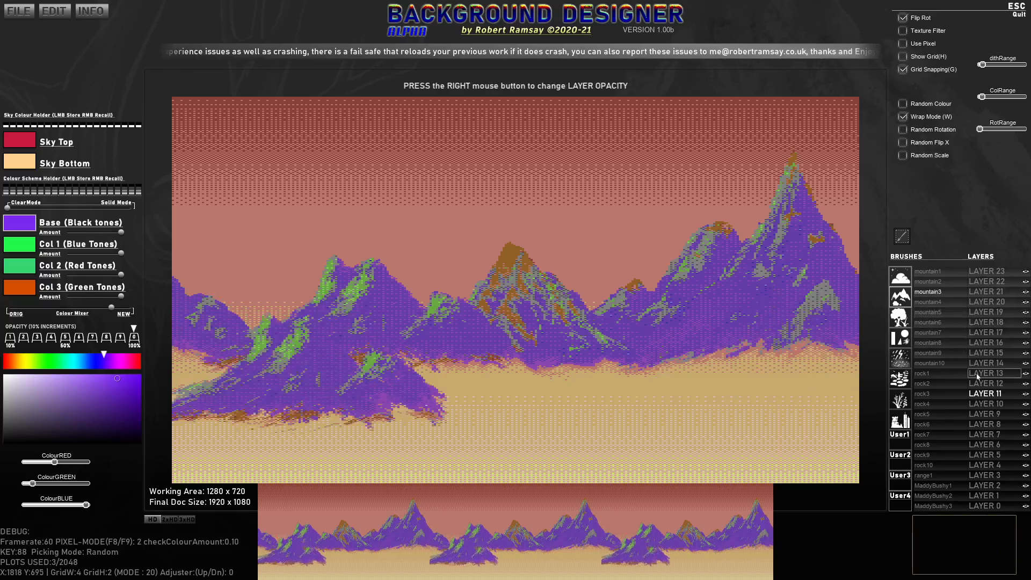
# Stamp mountain4 at scale 0.60 on LAYER 10, below the tall peak on the right.
pyautogui.click(928, 302)
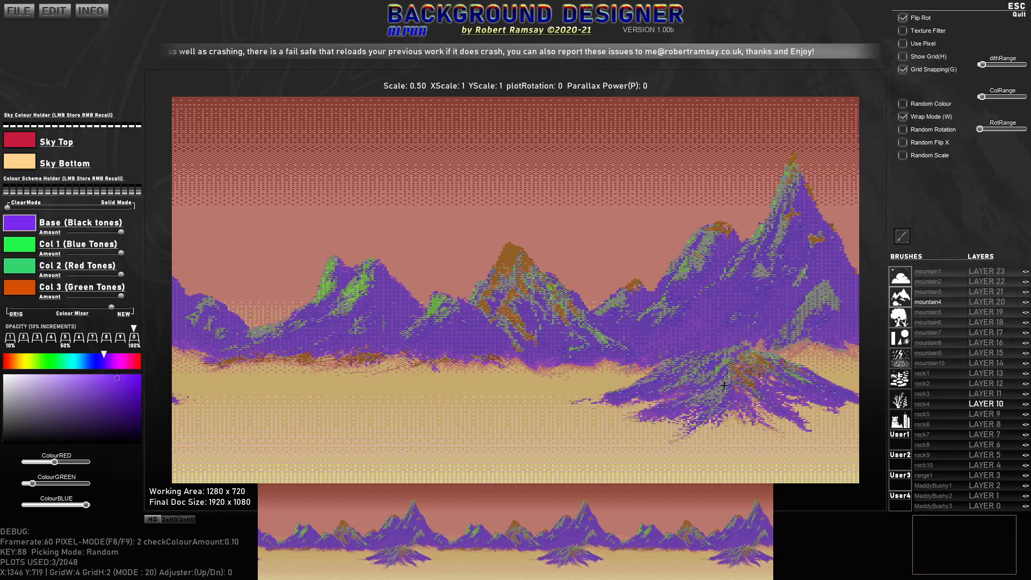
pyautogui.scroll(10, 758, 357)
pyautogui.click(759, 356)
# Mirror the mountain4 brush horizontally and stamp it four more times along the base of the range.
pyautogui.press('x')
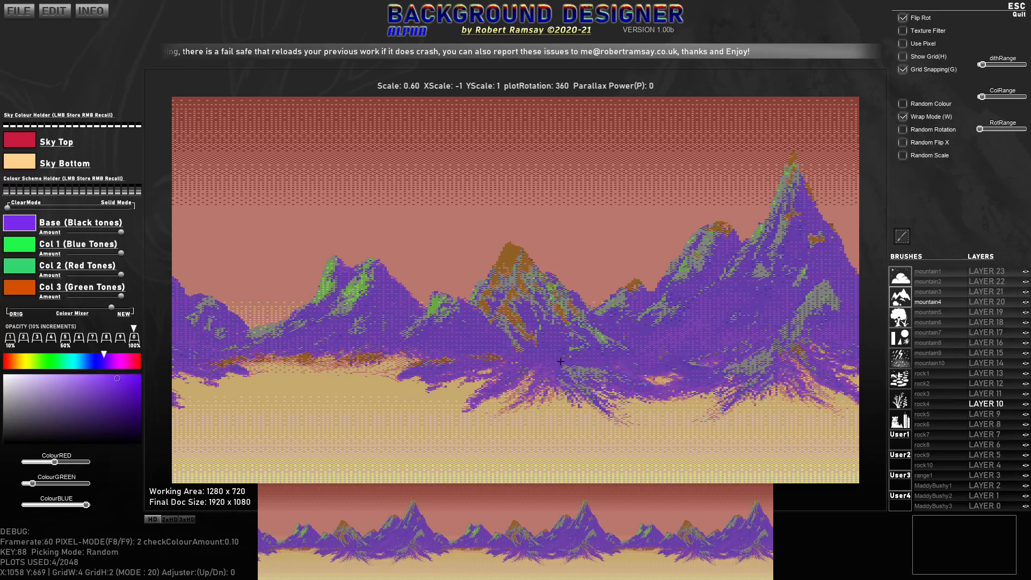
pyautogui.click(536, 362)
pyautogui.click(638, 377)
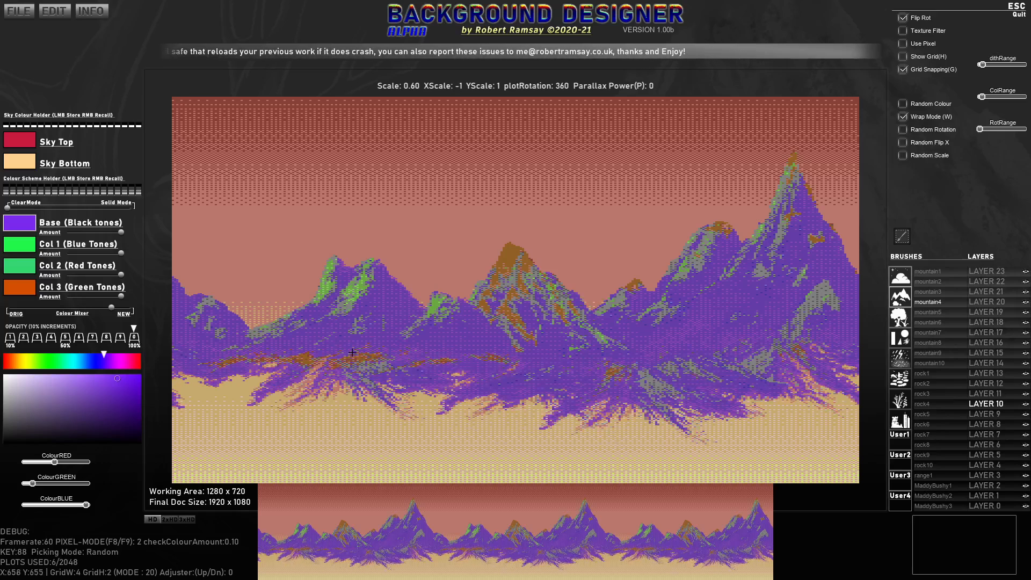
pyautogui.click(380, 355)
pyautogui.click(198, 386)
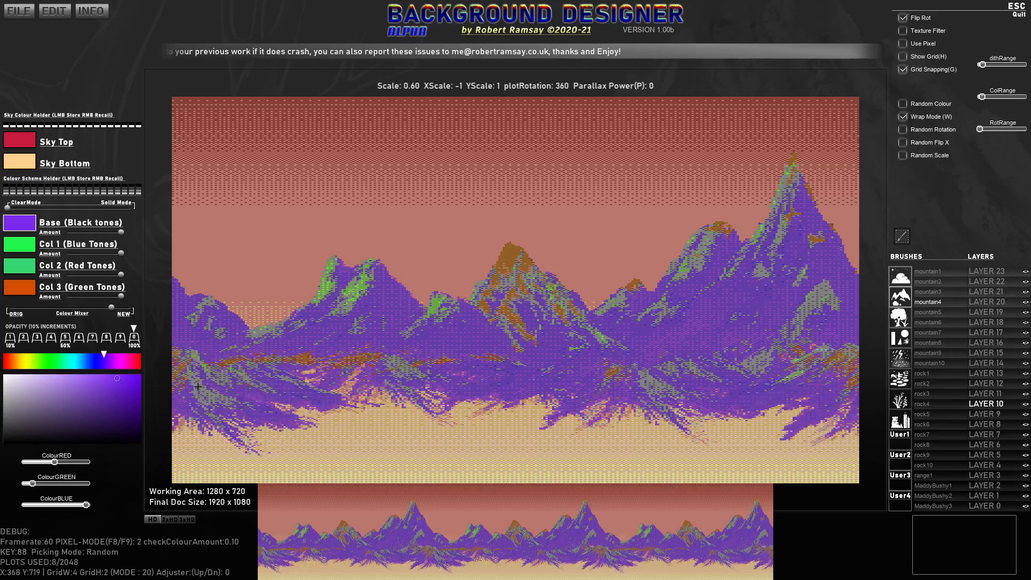
# Stamp mountain5 at scale 0.95 across the foothills near the canvas centre.
pyautogui.click(928, 312)
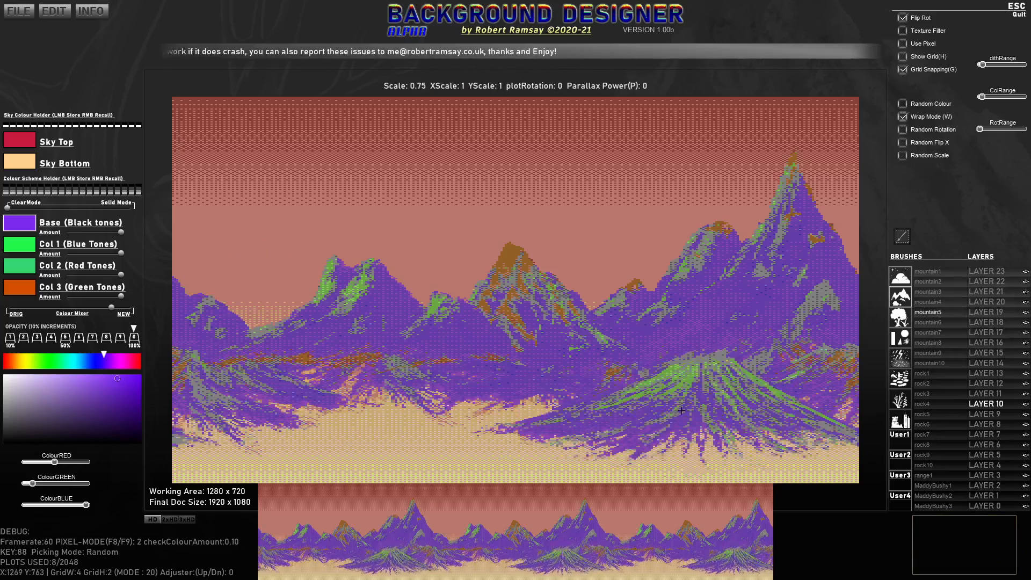
pyautogui.scroll(4, 640, 403)
pyautogui.click(498, 366)
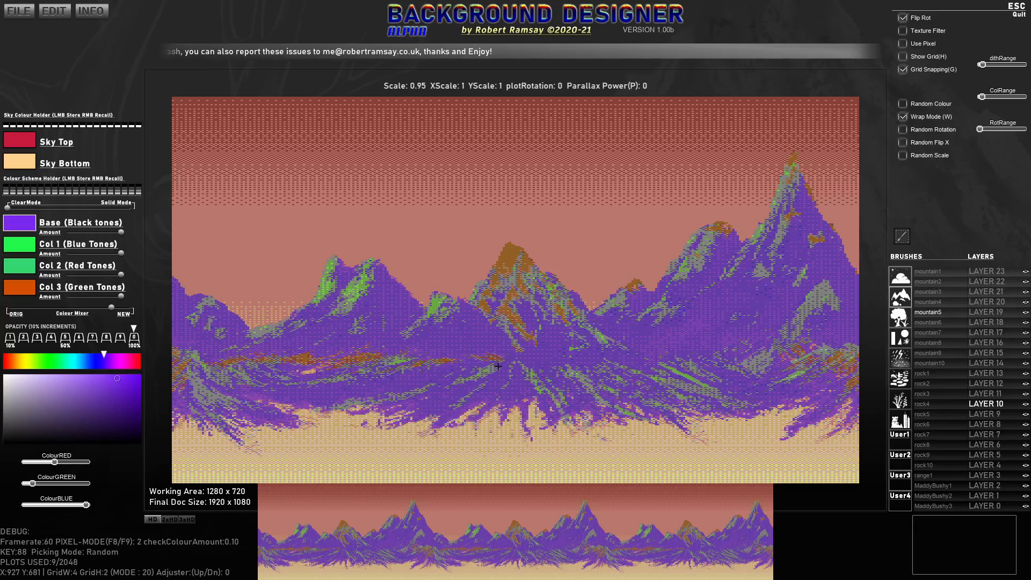
# Stamp an enlarged mountain6 on LAYER 9 over the lower right of the range, plus a mirrored copy over the lower left.
pyautogui.click(928, 323)
pyautogui.scroll(7, 752, 401)
pyautogui.scroll(4, 722, 393)
pyautogui.click(732, 391)
pyautogui.press('x')
pyautogui.click(432, 392)
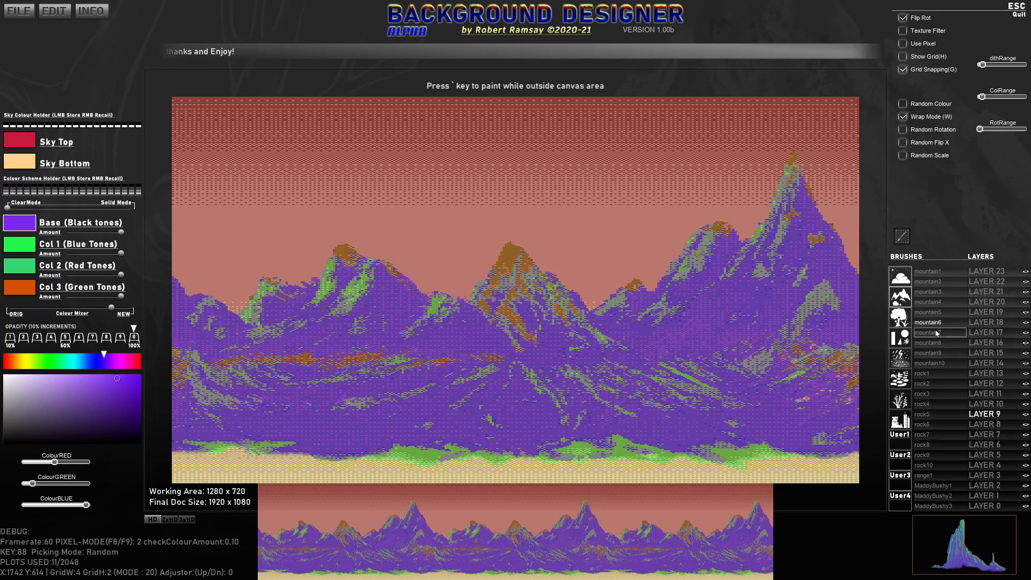
# Stamp mountain9 four times along the lower edge of the canvas, switching to LAYER 8 after the first stamp.
pyautogui.click(928, 353)
pyautogui.scroll(3, 798, 459)
pyautogui.click(798, 461)
pyautogui.click(996, 424)
pyautogui.click(540, 431)
pyautogui.click(384, 434)
pyautogui.click(537, 425)
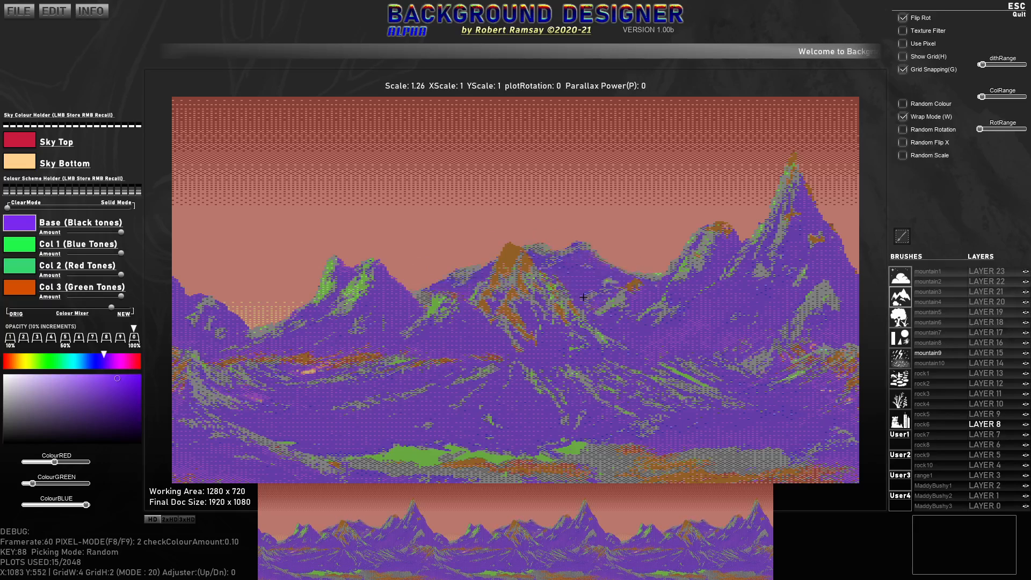
# Cycle through several randomised colour schemes for the mountain range, using both Random and Local picking modes.
pyautogui.press('Tab')
pyautogui.press('Tab')
pyautogui.press('Tab')
pyautogui.press('Tab')
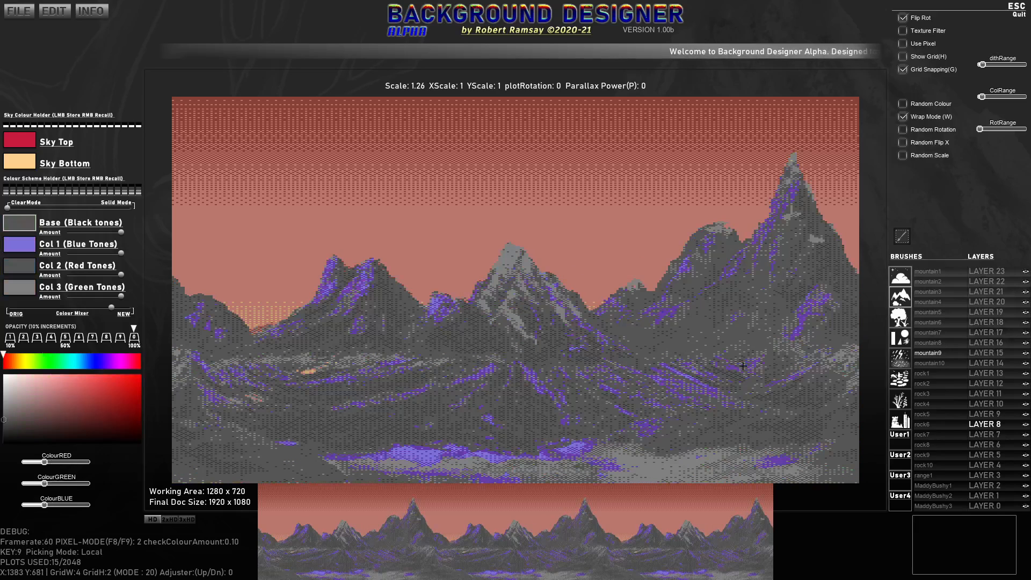
pyautogui.press('Tab')
pyautogui.scroll(-2, 558, 213)
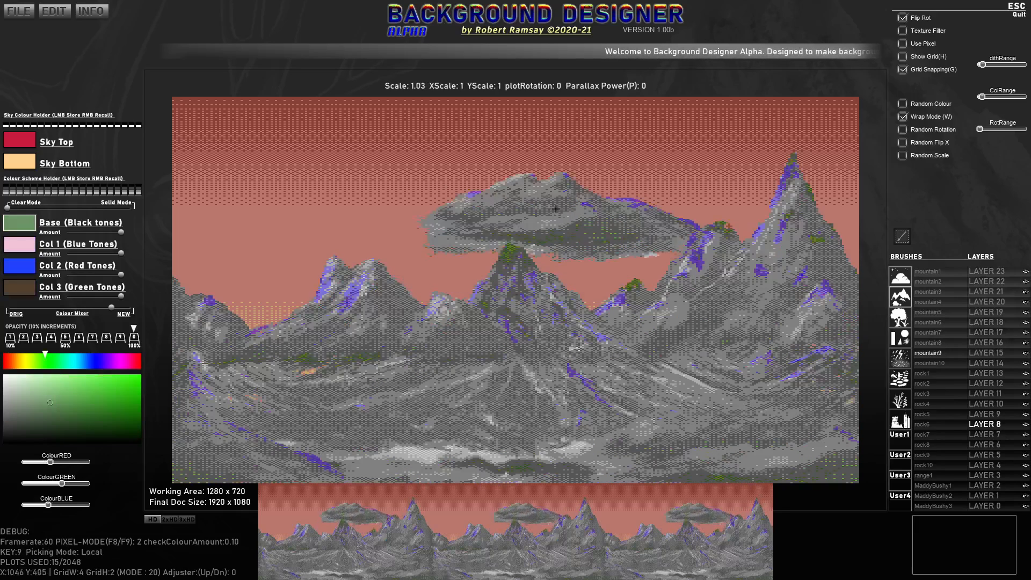
# Switch to the cloud1 brush, try Col 1's pink for all four colours, and randomise the scheme several times.
pyautogui.click(901, 276)
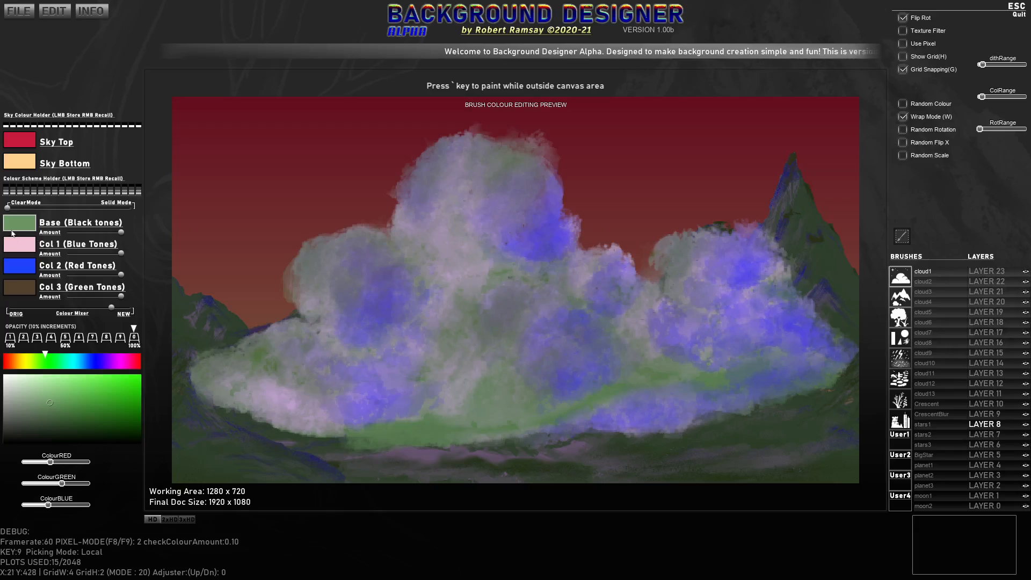
pyautogui.keyDown('ctrl'); pyautogui.click(21, 247); pyautogui.keyUp('ctrl')
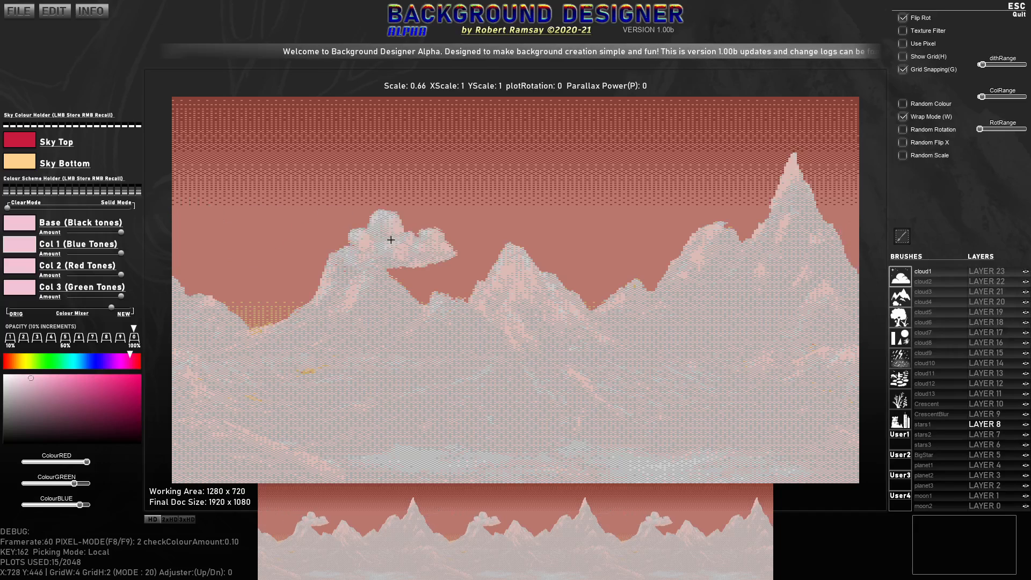
pyautogui.press('Tab')
pyautogui.press('Tab')
pyautogui.press('Tab')
pyautogui.press('Tab')
pyautogui.press('Tab')
pyautogui.press('Tab')
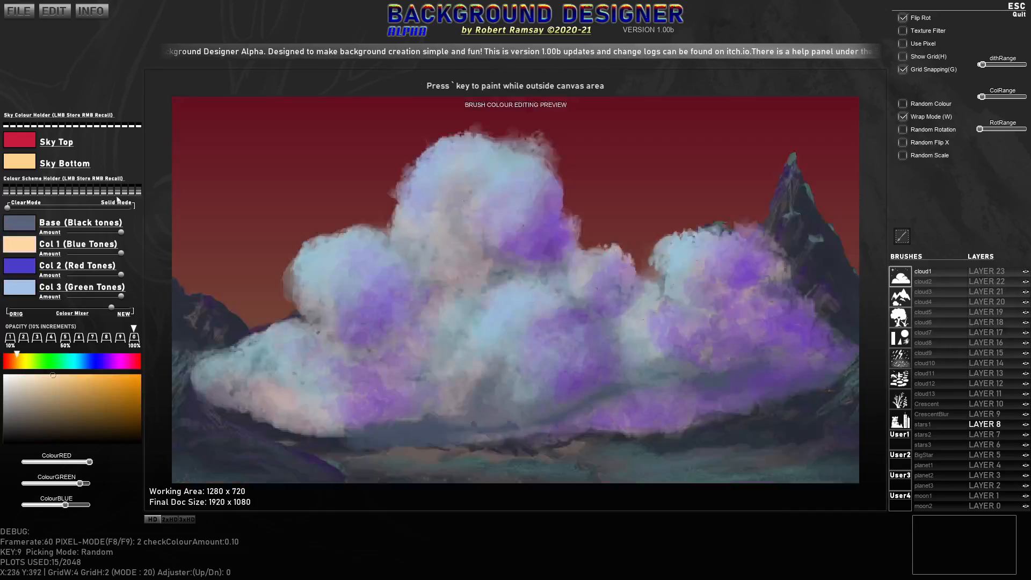
# Randomise the Sky Top and Sky Bottom colours.
pyautogui.click(23, 165)
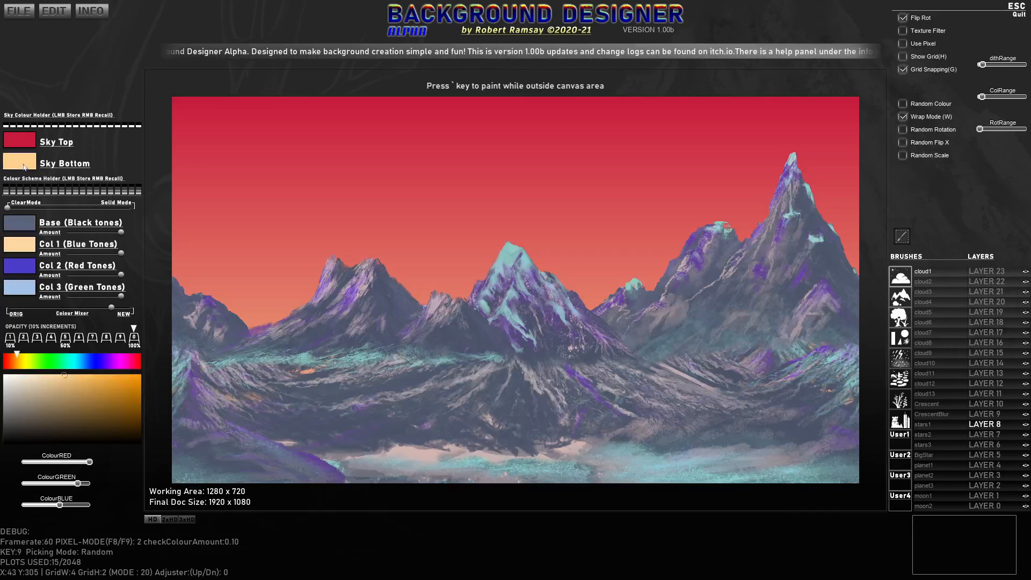
pyautogui.press('space')
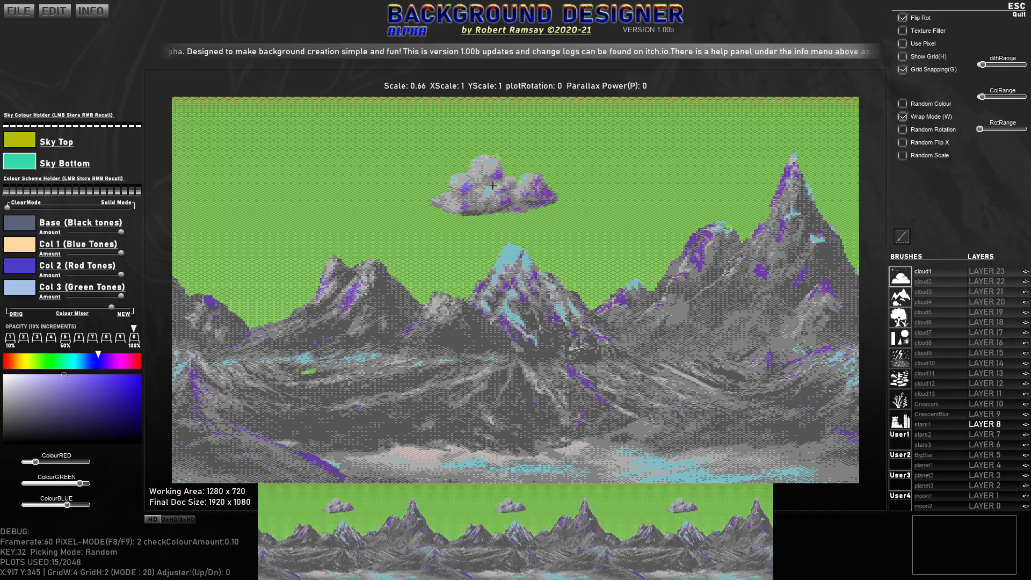
pyautogui.press('space')
# Set the Sky Bottom colour to white and the Sky Top colour to bright blue.
pyautogui.moveTo(58, 362); pyautogui.dragTo(6, 363)
pyautogui.click(6, 375)
pyautogui.click(13, 139)
pyautogui.click(131, 377)
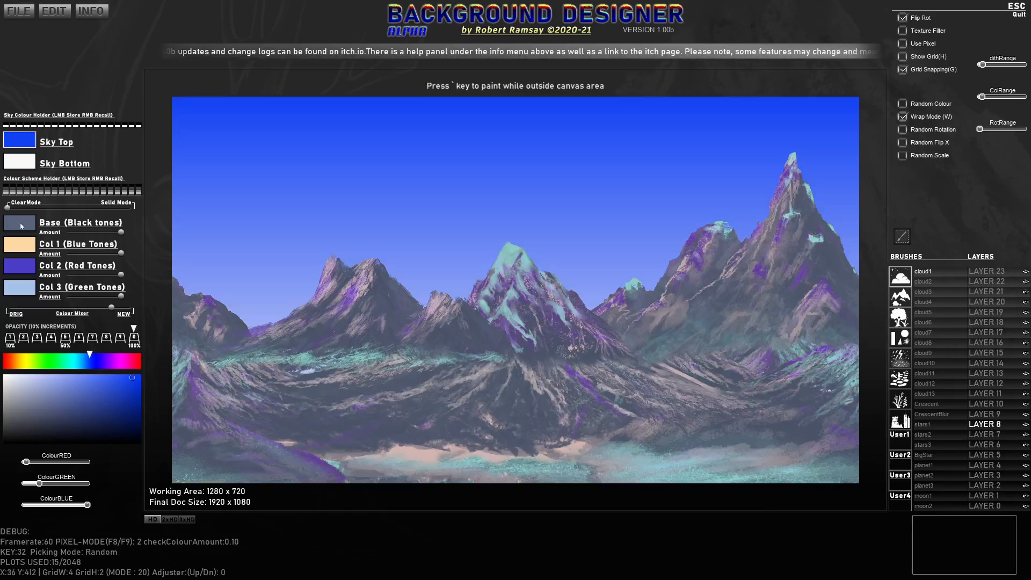
# Colour the cloud brush with white Base and Col 3, light cyan Col 1 and mid-blue Col 2.
pyautogui.click(21, 225)
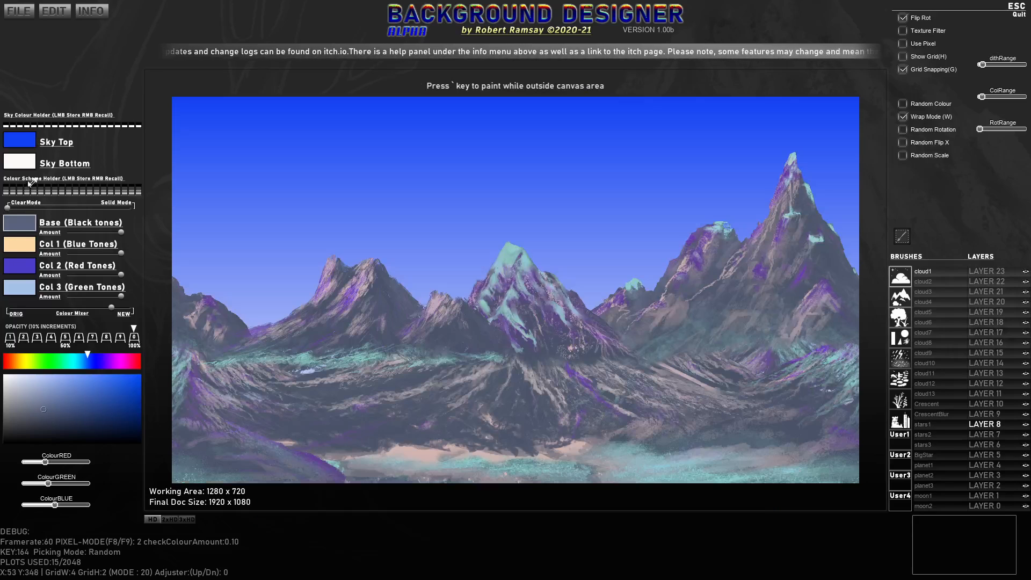
pyautogui.click(28, 166)
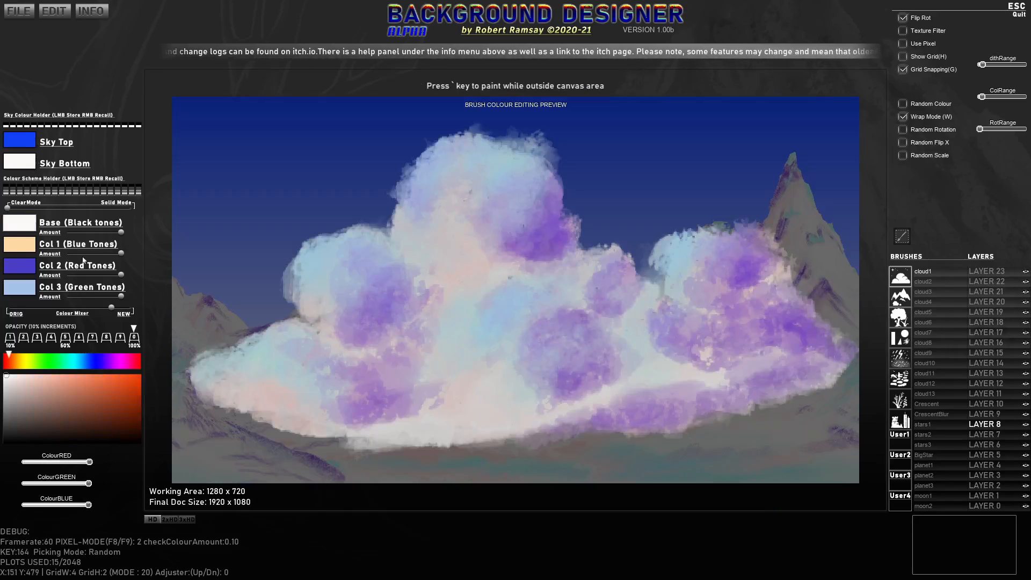
pyautogui.rightClick(20, 231)
pyautogui.moveTo(61, 363)
pyautogui.mouseDown()
pyautogui.moveTo(73, 362)
pyautogui.moveTo(61, 382)
pyautogui.moveTo(84, 362)
pyautogui.mouseUp()
pyautogui.click(16, 271)
pyautogui.click(86, 386)
# Lower the cloud brush's colour amounts, taking Base to its minimum and reducing Col 1, Col 2 and Col 3 partway.
pyautogui.moveTo(109, 276); pyautogui.dragTo(67, 296)
pyautogui.moveTo(88, 254); pyautogui.dragTo(72, 258)
pyautogui.moveTo(121, 233)
pyautogui.mouseDown()
pyautogui.moveTo(68, 232)
pyautogui.moveTo(101, 254)
pyautogui.moveTo(82, 276)
pyautogui.moveTo(86, 297)
pyautogui.moveTo(114, 297)
pyautogui.mouseUp()
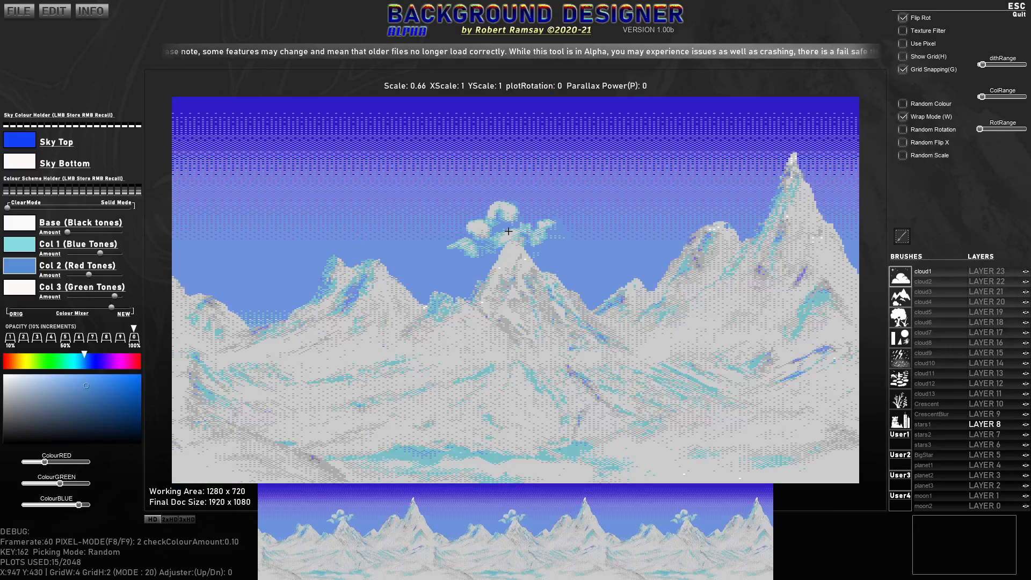
# Stamp cloud1 at scale 0.66 just right of the central peak, including mirrored copies.
pyautogui.click(597, 234)
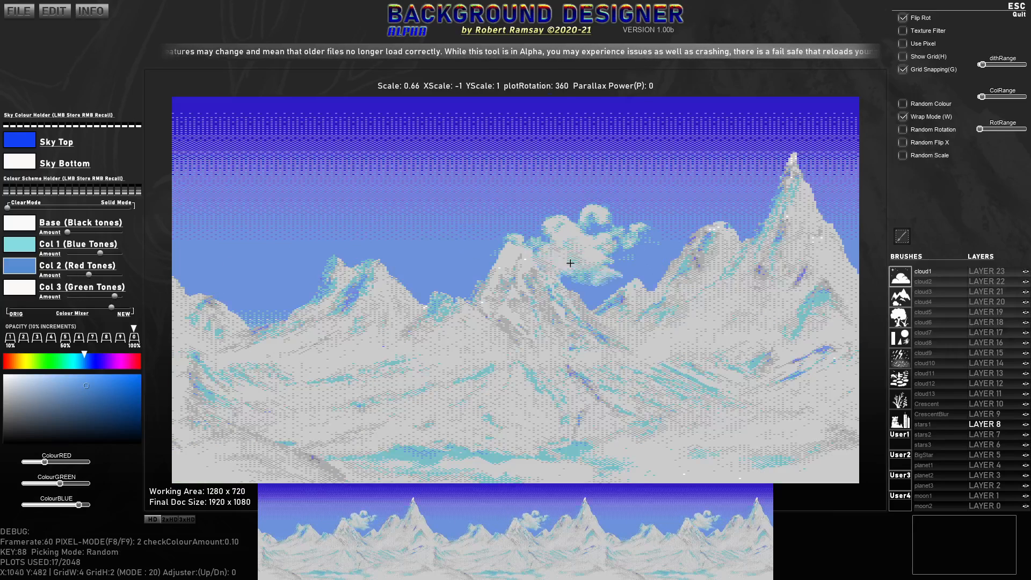
pyautogui.click(567, 262)
# Enable Random Flip X and Random Scale, and stamp a cloud bank from right of the central peak to the left peaks.
pyautogui.click(903, 142)
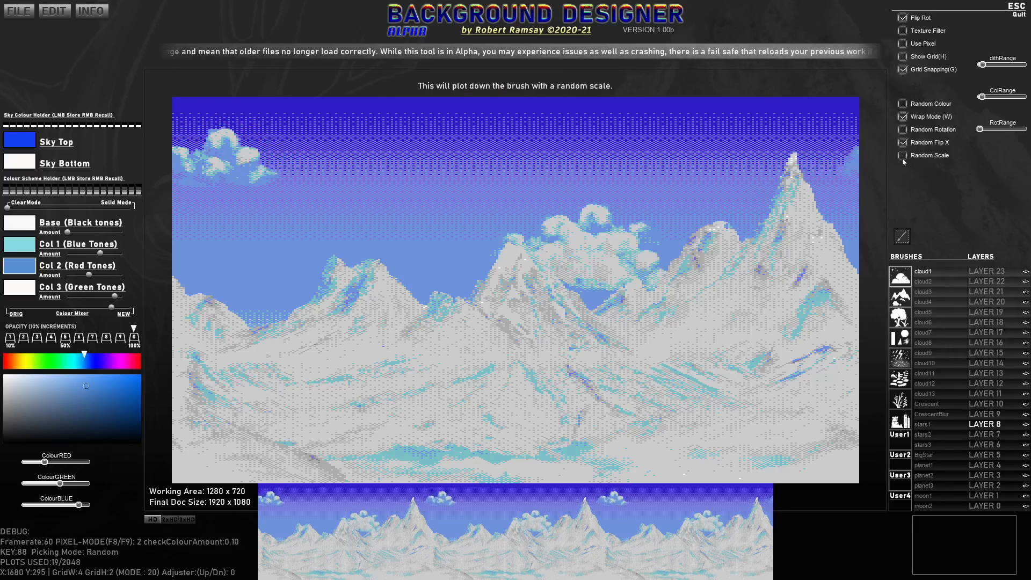
pyautogui.click(903, 157)
pyautogui.click(638, 229)
pyautogui.click(573, 213)
pyautogui.click(513, 218)
pyautogui.click(471, 216)
pyautogui.click(430, 218)
pyautogui.click(466, 210)
pyautogui.click(508, 236)
pyautogui.click(452, 235)
pyautogui.click(427, 235)
pyautogui.click(393, 235)
pyautogui.click(371, 236)
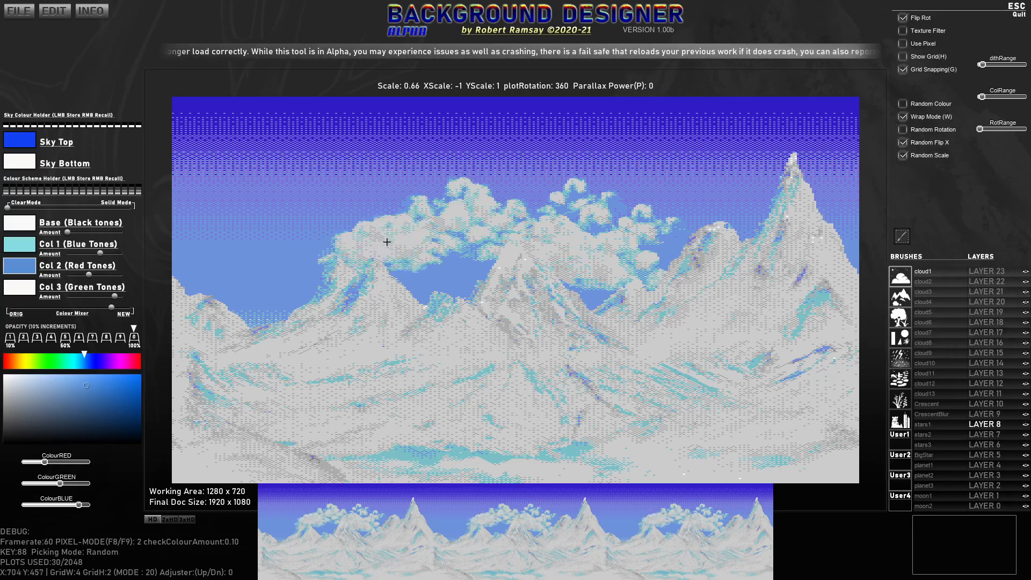
# Restore the mountains' own colours and extend the cloud bank across the sky to both canvas edges.
pyautogui.press('r')
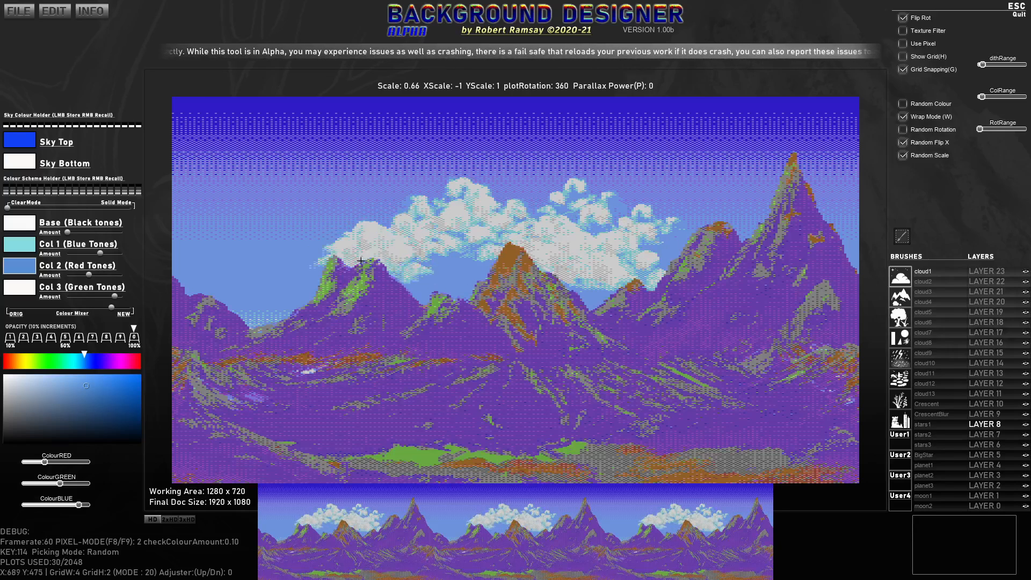
pyautogui.click(421, 274)
pyautogui.click(445, 245)
pyautogui.click(454, 222)
pyautogui.click(378, 212)
pyautogui.click(357, 220)
pyautogui.click(269, 250)
pyautogui.click(275, 249)
pyautogui.click(323, 237)
pyautogui.click(590, 226)
pyautogui.click(562, 206)
pyautogui.click(645, 232)
pyautogui.click(688, 243)
pyautogui.click(852, 242)
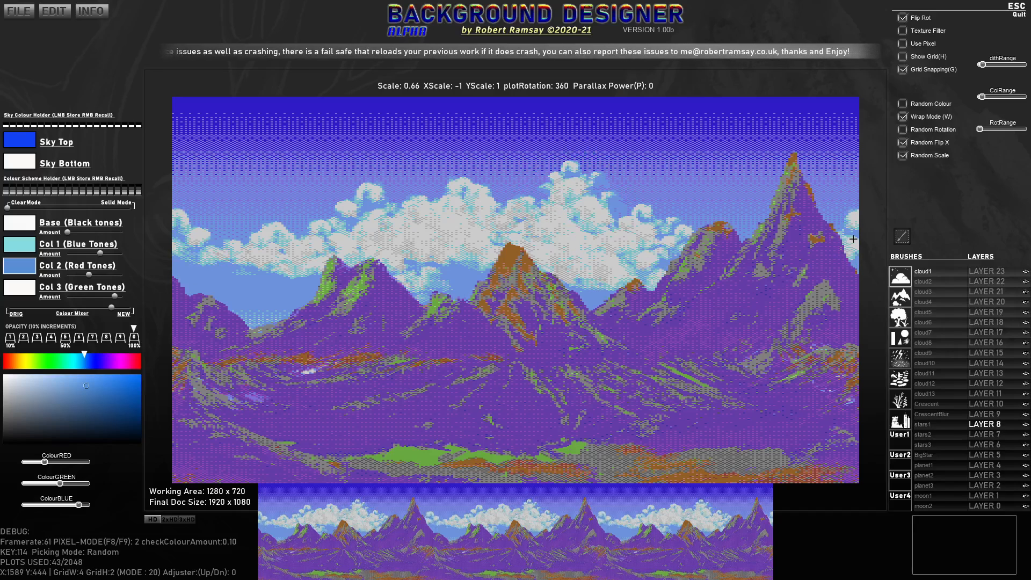
# Switch to pixel mode 1 and try different dither patterns and dithRange amounts on the scene.
pyautogui.press('F8')
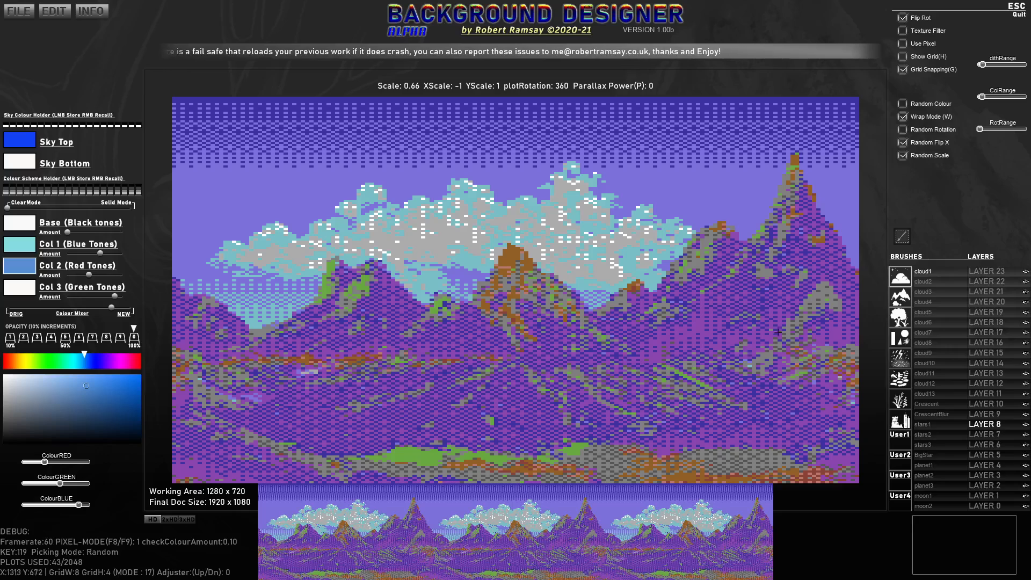
pyautogui.moveTo(982, 66)
pyautogui.mouseDown()
pyautogui.moveTo(993, 66)
pyautogui.moveTo(980, 66)
pyautogui.mouseUp()
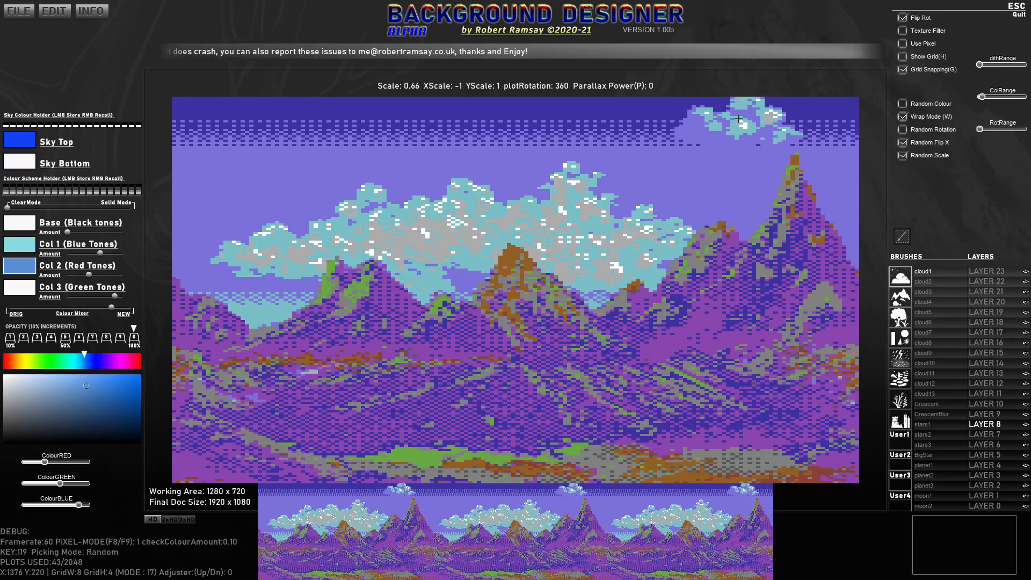
pyautogui.press('Right')
pyautogui.press('Right')
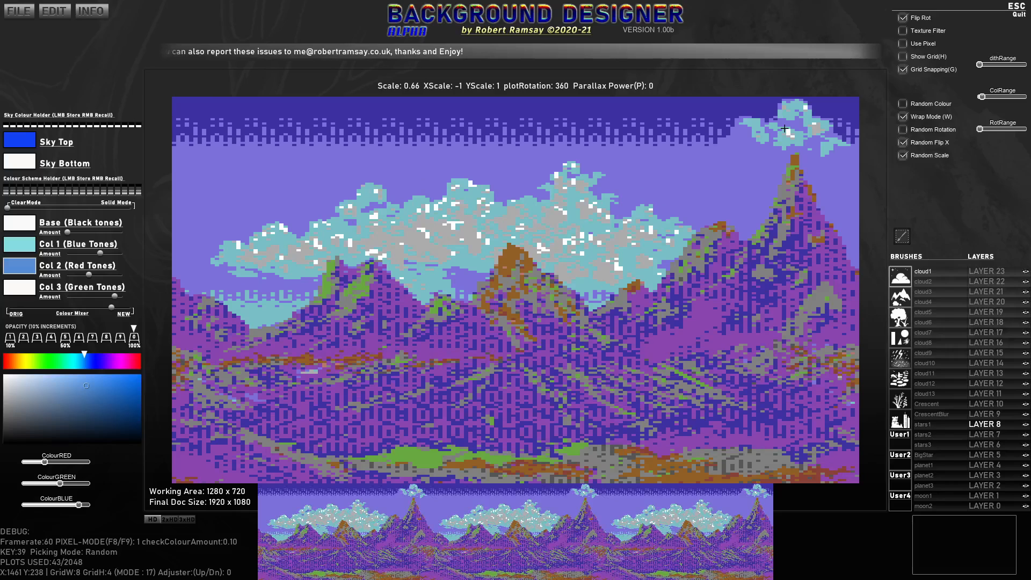
pyautogui.moveTo(980, 65); pyautogui.dragTo(983, 64)
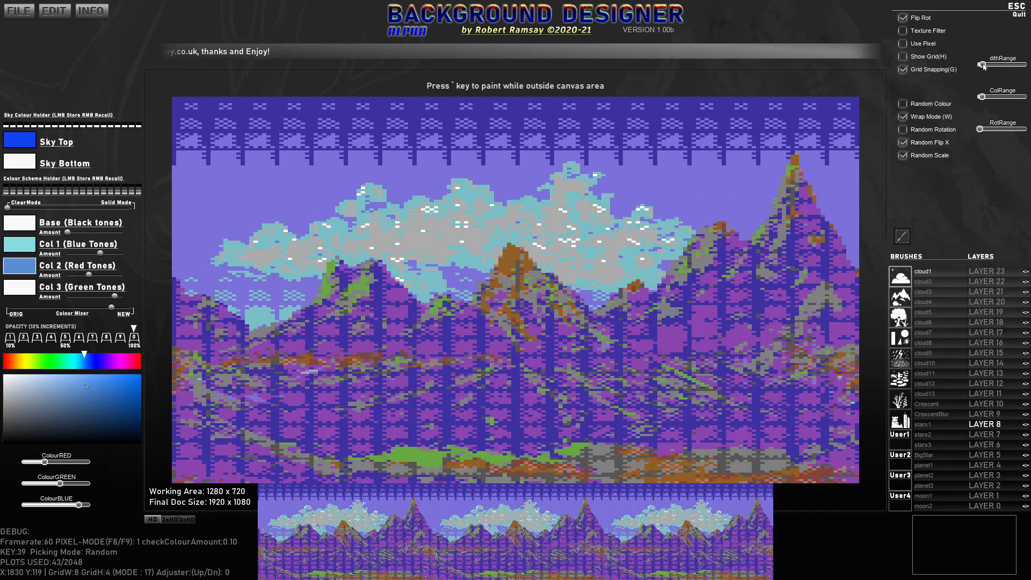
pyautogui.press('Right')
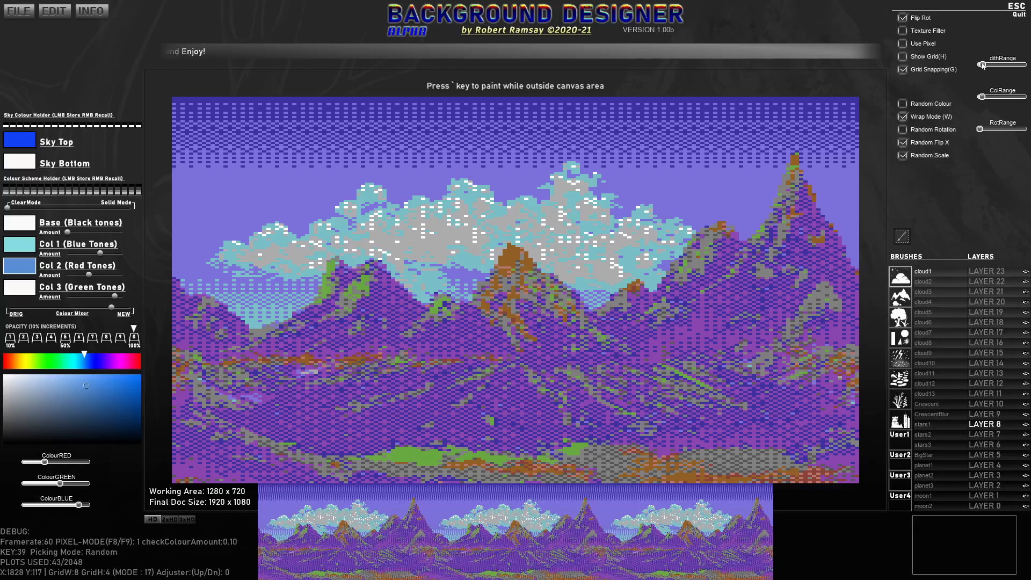
# Return to pixel mode 2 and cycle through its dither patterns while raising the dithRange slightly.
pyautogui.press('F9')
pyautogui.moveTo(987, 64); pyautogui.dragTo(985, 65)
pyautogui.press('Right')
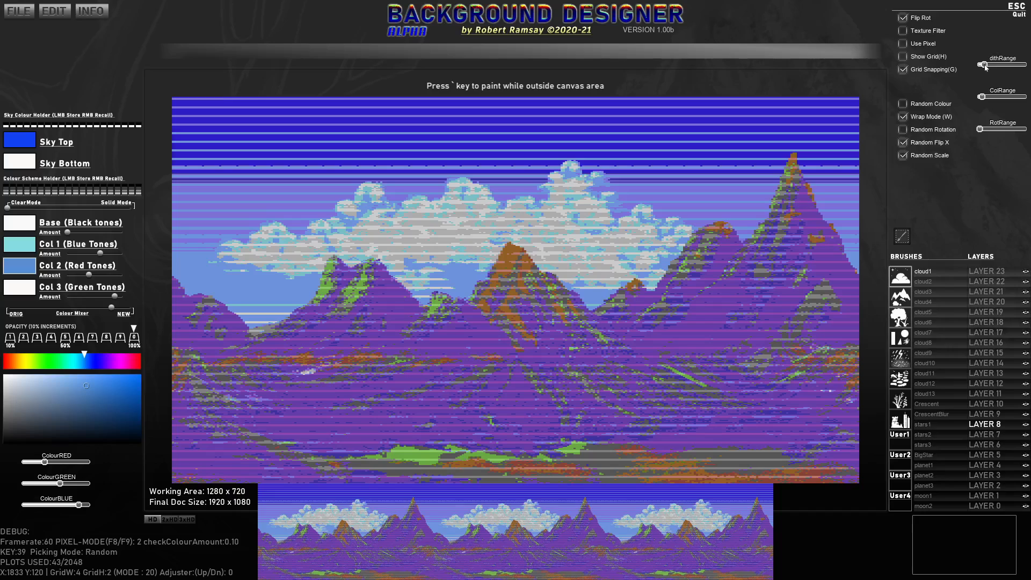
pyautogui.press('Right')
pyautogui.press('Right')
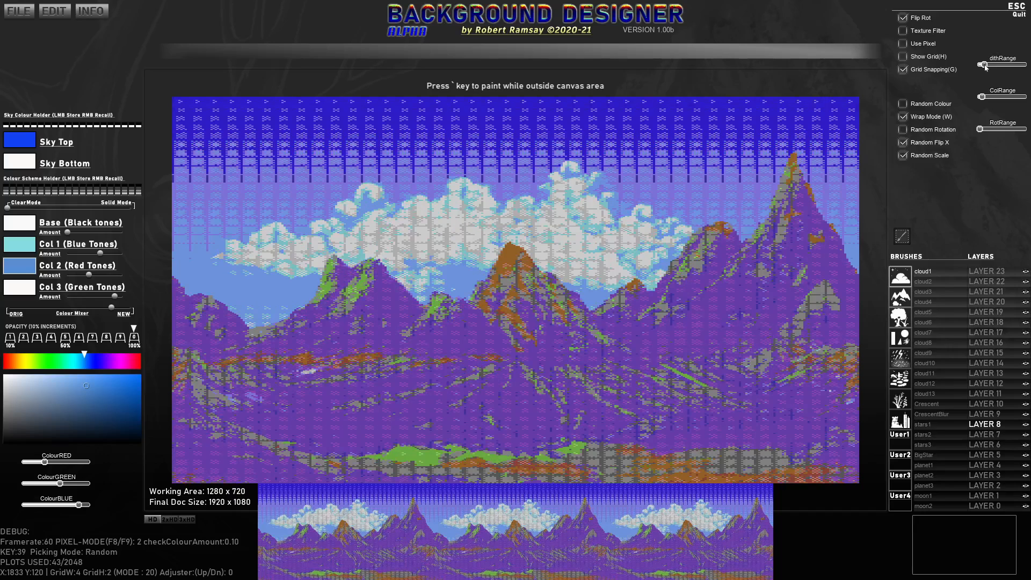
pyautogui.press('Right')
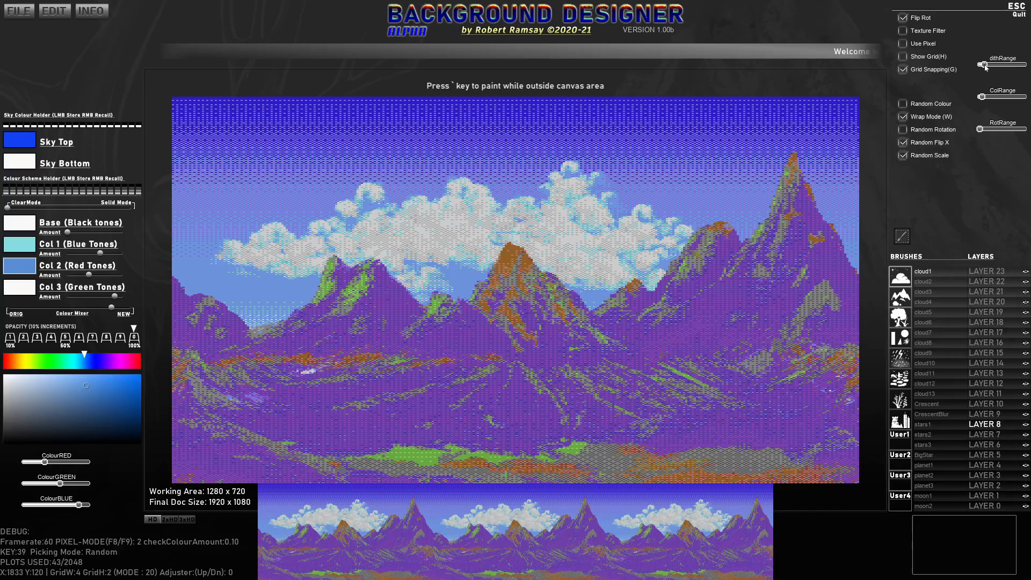
pyautogui.moveTo(985, 66); pyautogui.dragTo(988, 67)
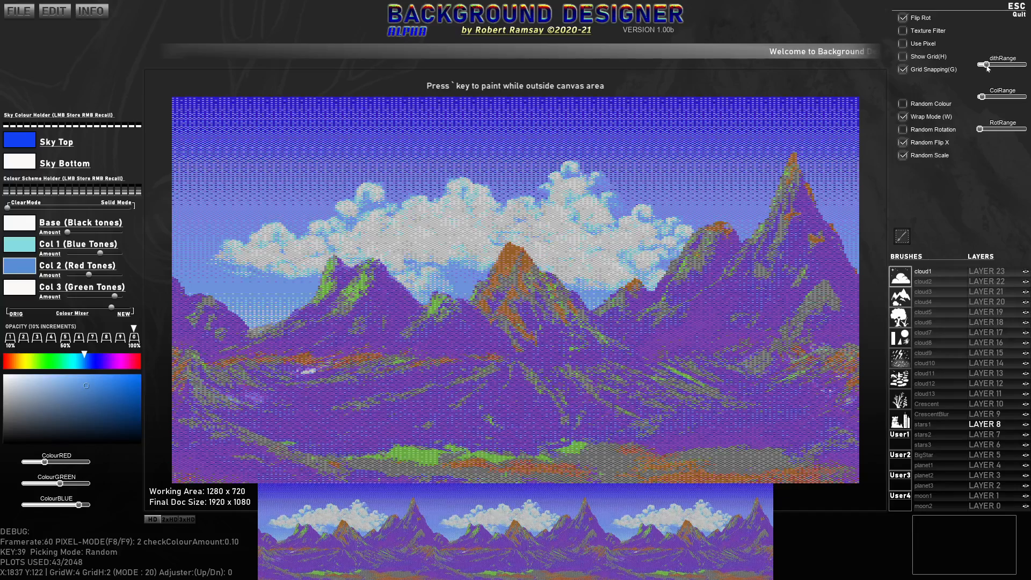
# Switch to pixel mode 3, reduce the dithRange and change the dither pattern.
pyautogui.press('F9')
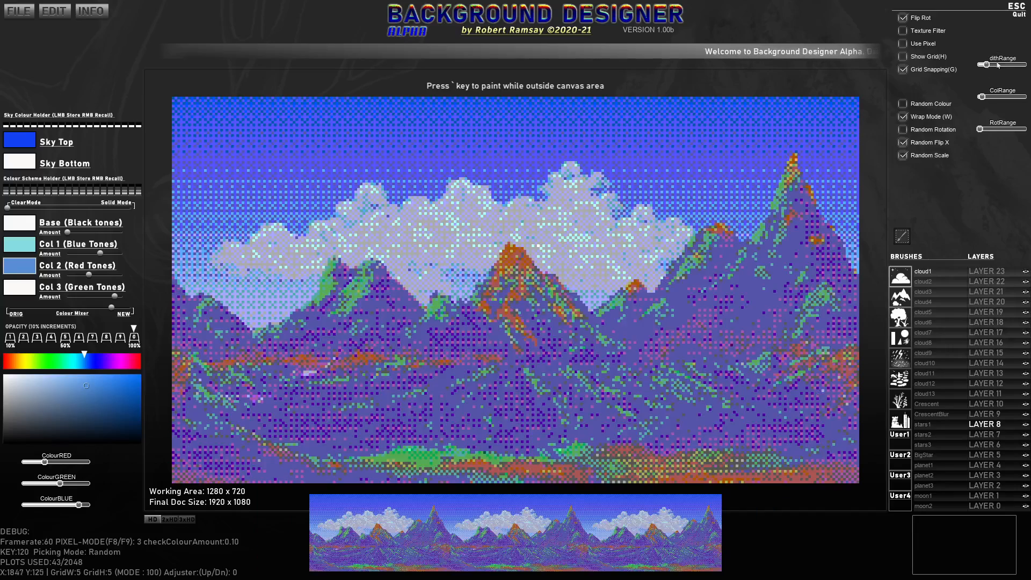
pyautogui.press('Right')
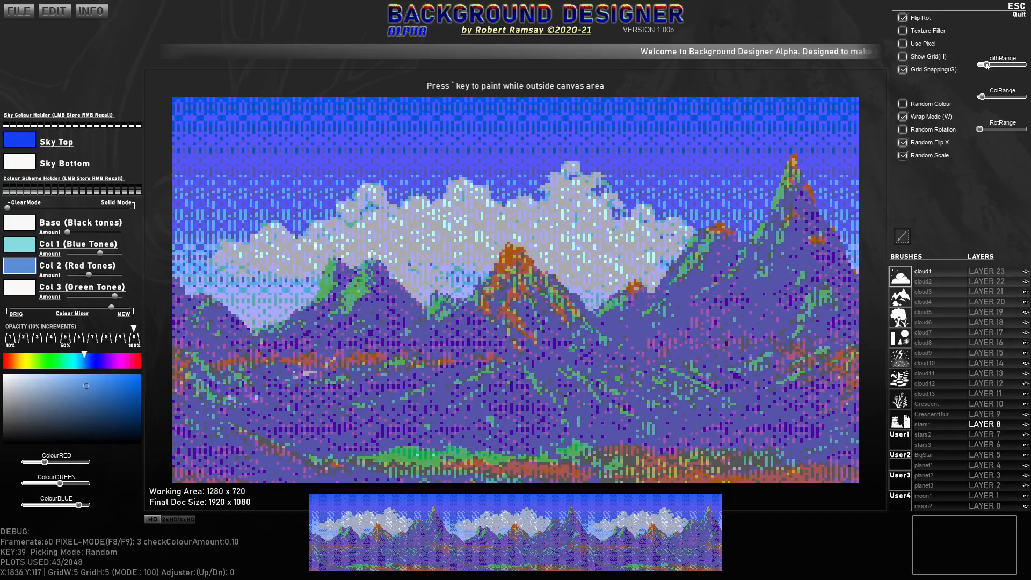
pyautogui.moveTo(987, 65)
pyautogui.mouseDown()
pyautogui.moveTo(1003, 61)
pyautogui.moveTo(980, 63)
pyautogui.mouseUp()
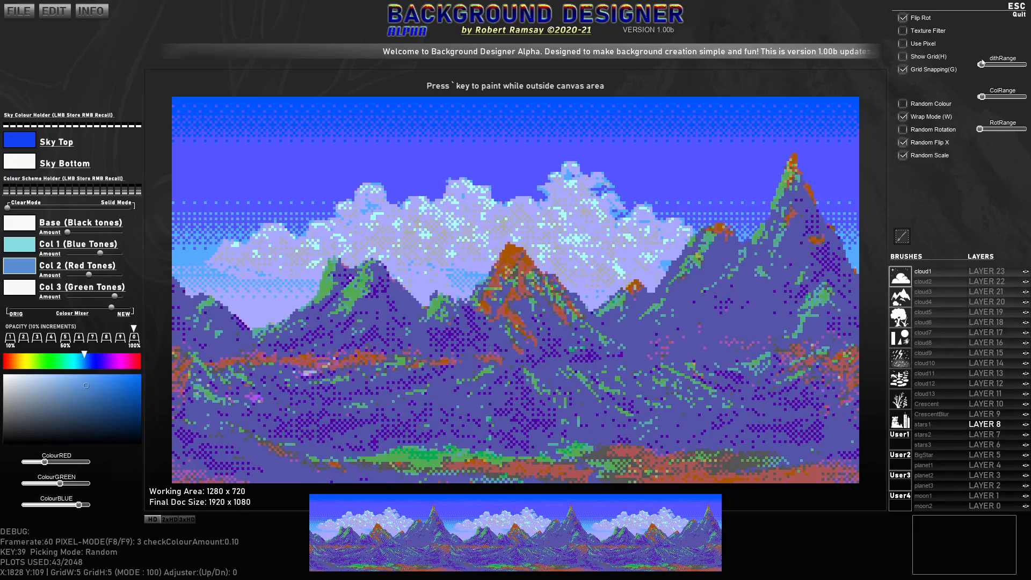
pyautogui.press('Right')
pyautogui.press('Right')
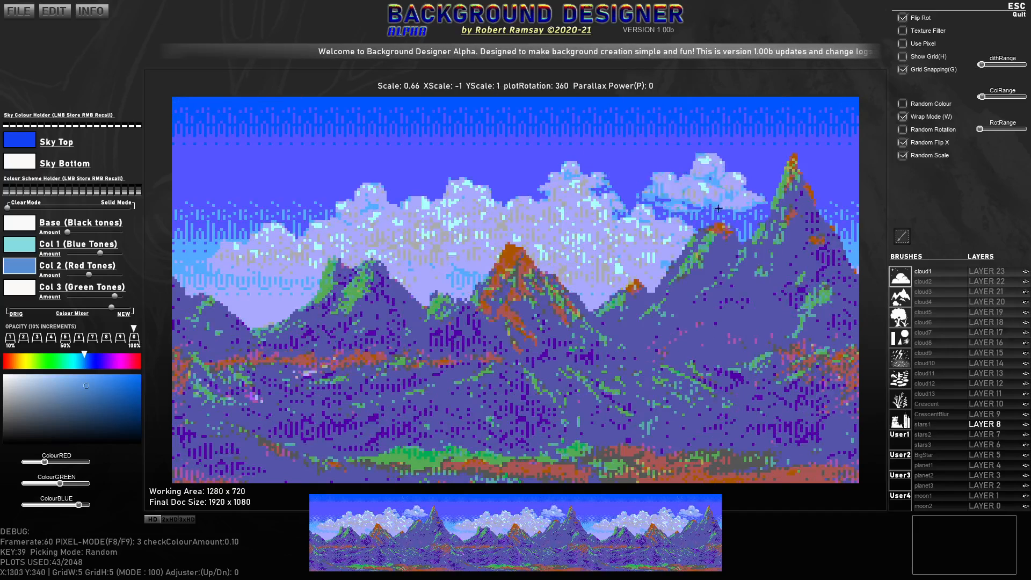
# Cycle the pixel modes back to mode 2 and clear all stamped plots from the canvas.
pyautogui.press('F9')
pyautogui.press('F9')
pyautogui.press('F9')
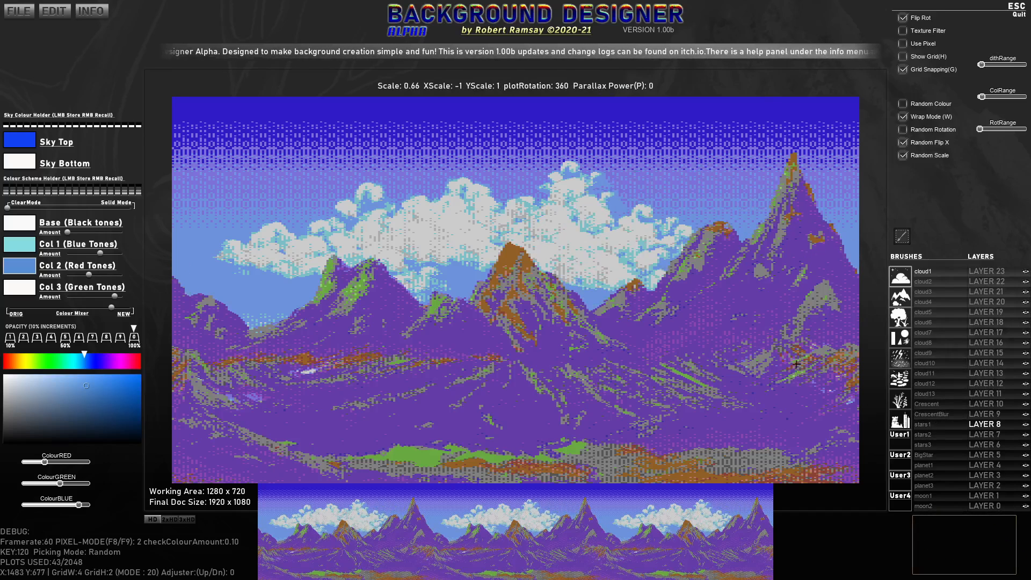
pyautogui.press('BackSpace')
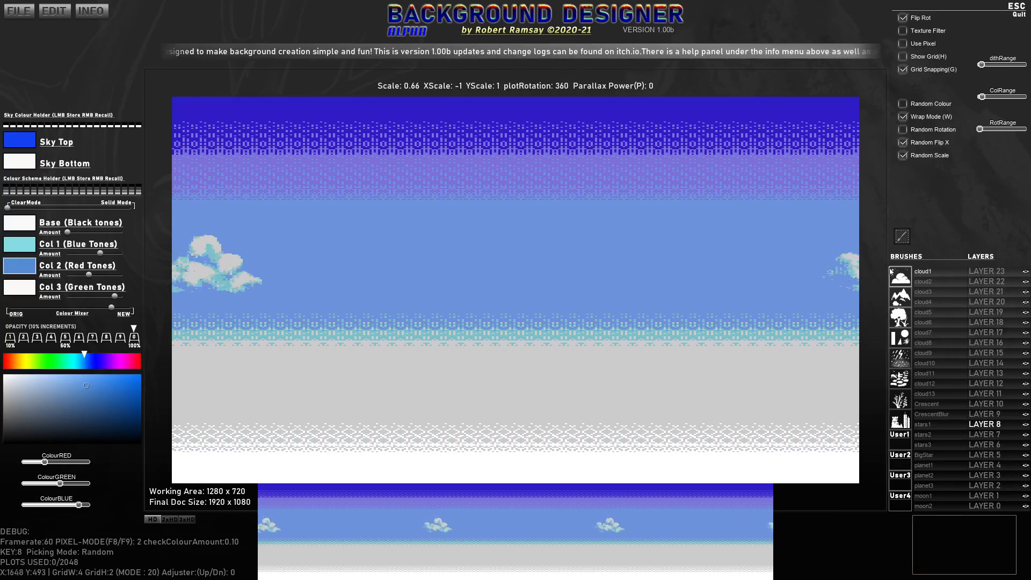
# Select the mountain1 brush and stamp a peak on the right side of the empty canvas.
pyautogui.click(901, 298)
pyautogui.click(933, 273)
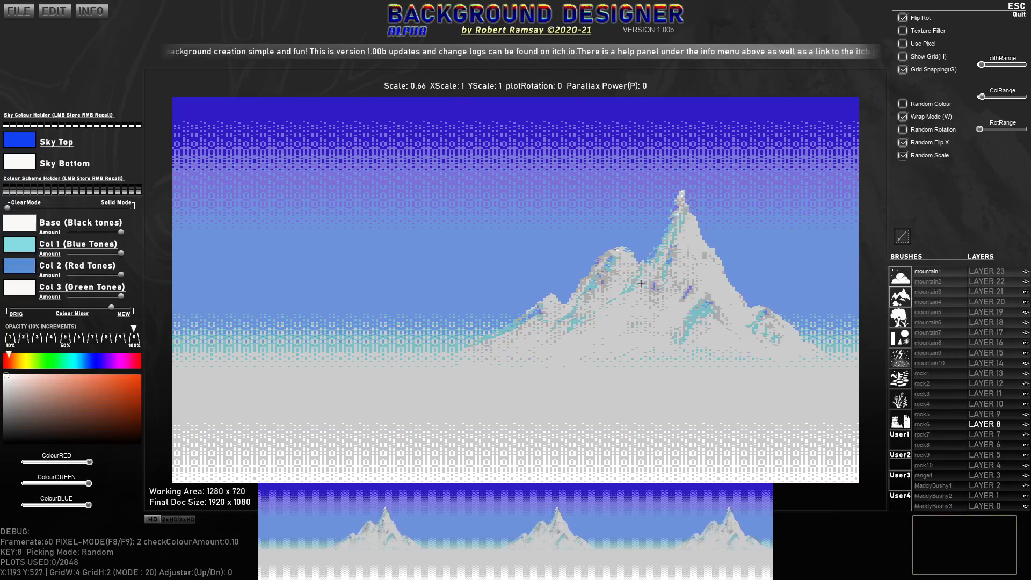
pyautogui.click(717, 302)
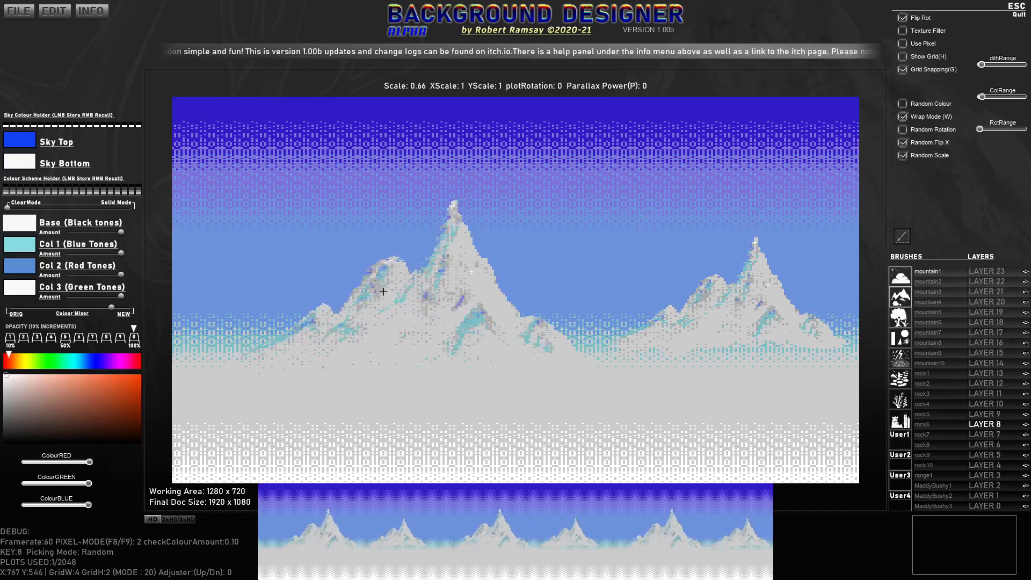
# Stamp a smaller, mirrored mountain1 peak on the left side of the landscape.
pyautogui.scroll(-4, 378, 291)
pyautogui.press('x')
pyautogui.click(256, 310)
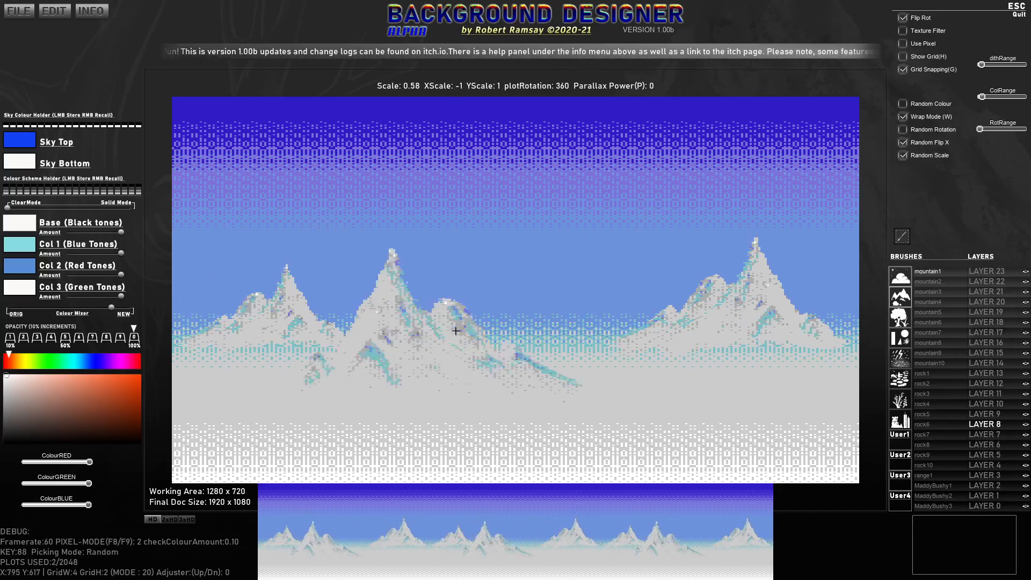
# Stamp two small mountain2 peaks in the middle of the horizon and a mountain5 volcano beside the left peak.
pyautogui.click(940, 284)
pyautogui.scroll(-4, 576, 334)
pyautogui.click(583, 339)
pyautogui.click(478, 344)
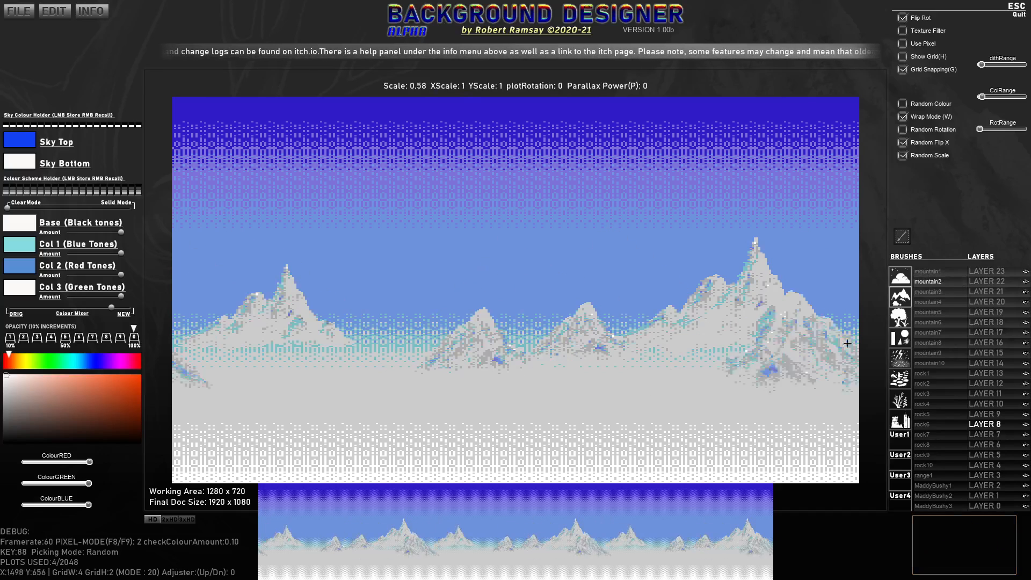
pyautogui.click(928, 312)
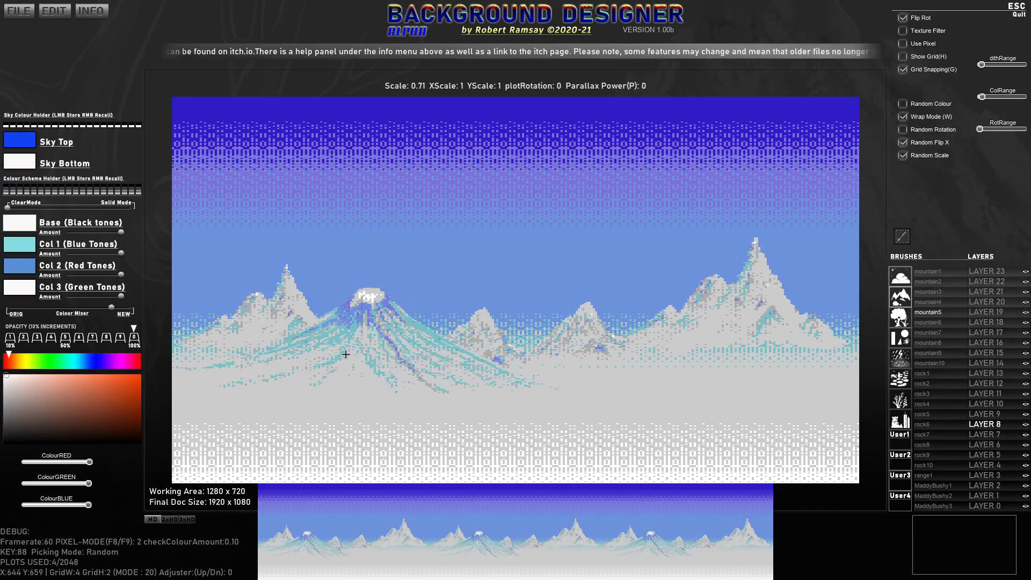
pyautogui.click(239, 314)
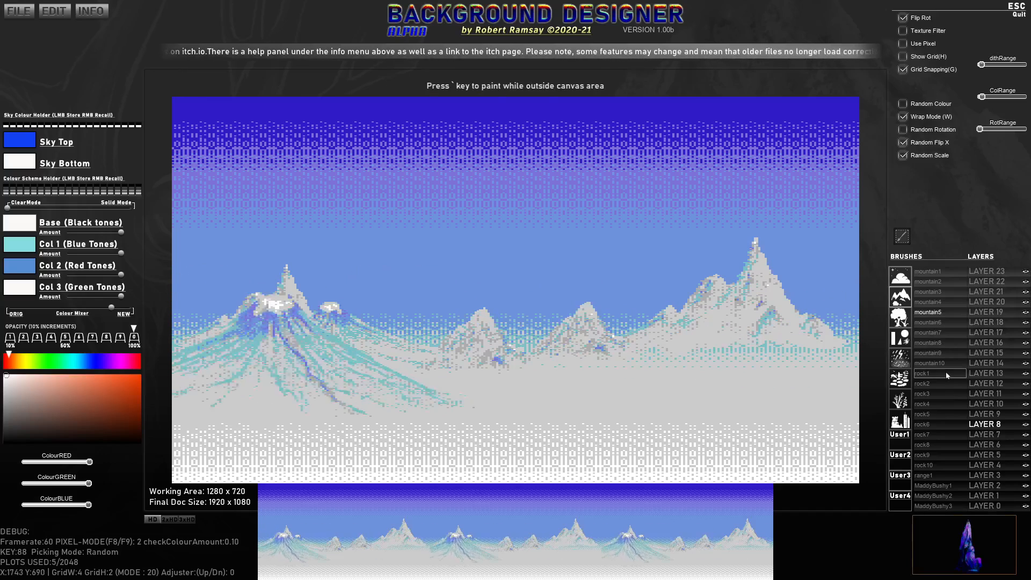
# Stamp a tree6 tree in the left foreground, using local colour picking for its blue tones.
pyautogui.click(901, 319)
pyautogui.click(928, 324)
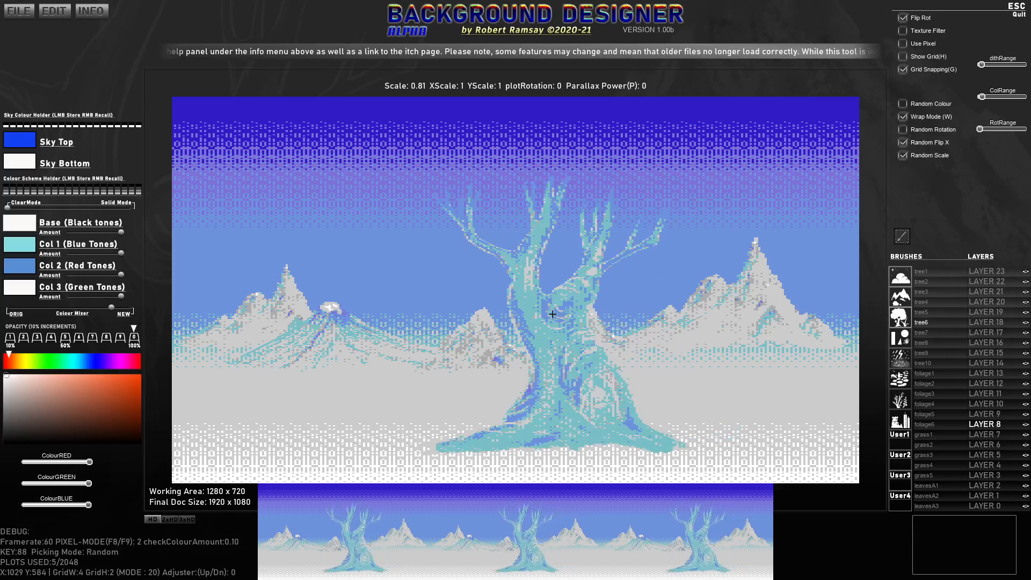
pyautogui.press('Tab')
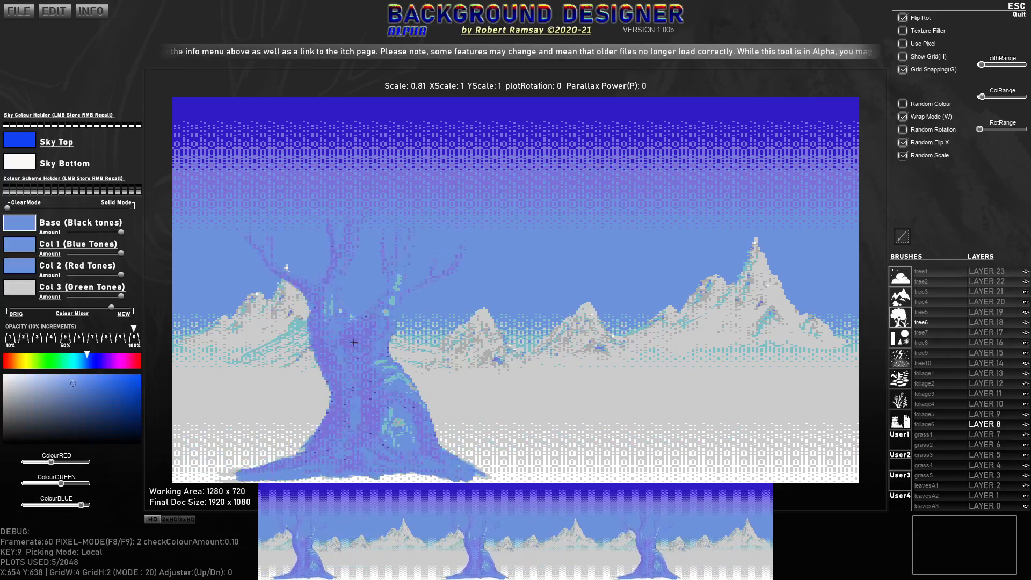
pyautogui.click(271, 355)
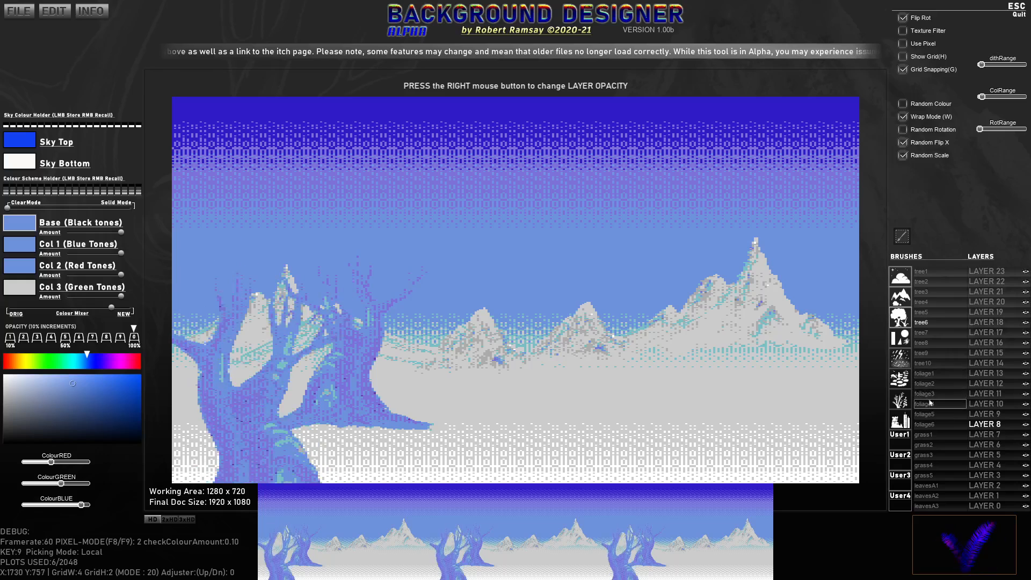
# Build a full canopy over the tree's branches with overlapping foliage2 stamps, mirroring the brush between stamps.
pyautogui.click(924, 384)
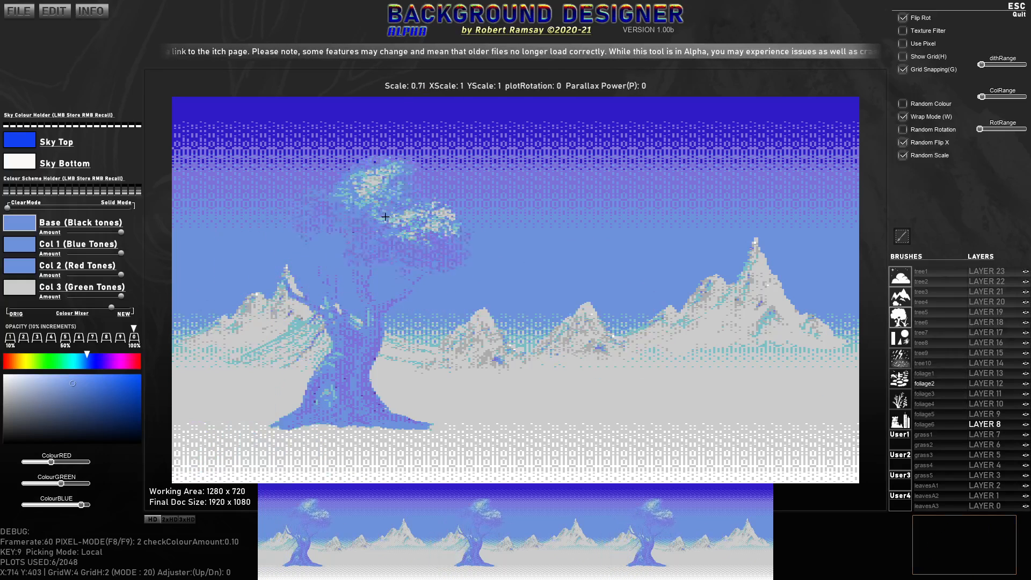
pyautogui.click(399, 217)
pyautogui.press('x')
pyautogui.click(314, 217)
pyautogui.press('x')
pyautogui.click(333, 170)
pyautogui.press('x')
pyautogui.click(387, 167)
pyautogui.press('x')
pyautogui.click(427, 220)
pyautogui.click(256, 239)
pyautogui.click(250, 211)
pyautogui.click(268, 156)
pyautogui.click(322, 142)
pyautogui.click(419, 137)
pyautogui.click(451, 196)
pyautogui.click(416, 231)
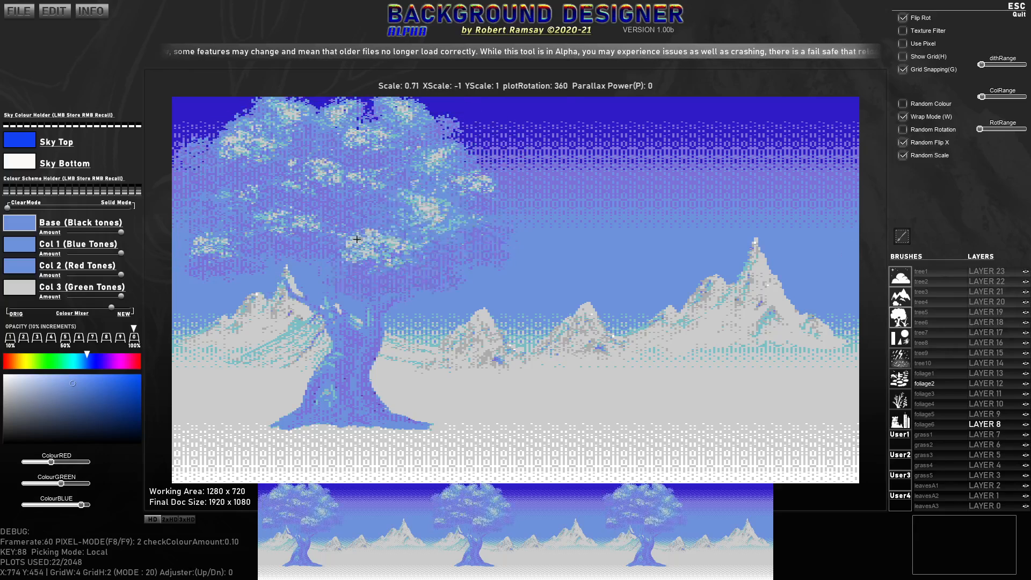
pyautogui.click(328, 243)
pyautogui.click(309, 235)
pyautogui.click(370, 220)
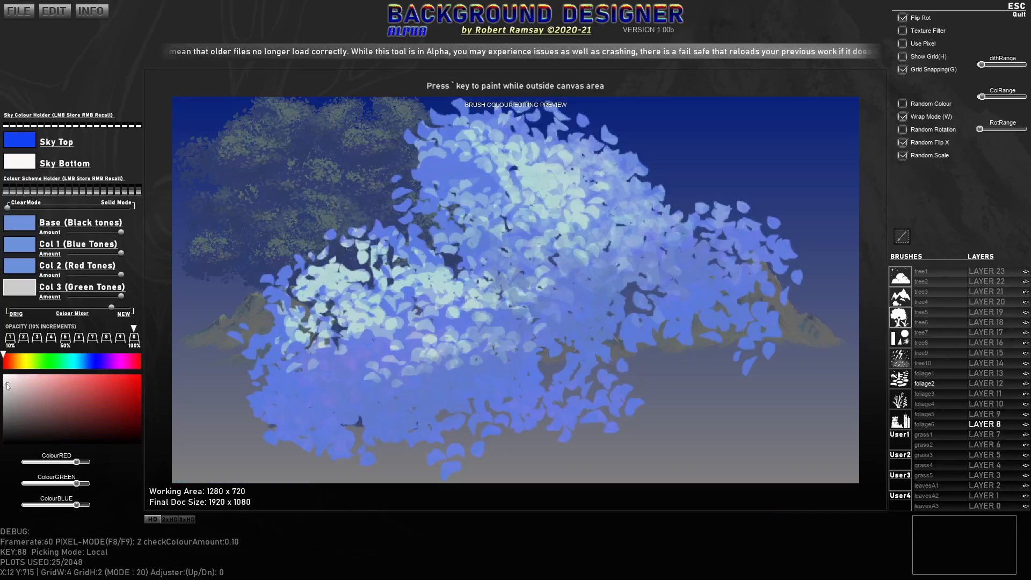
# Recolour the foliage brush with white Col 3 and light cyan Col 2 tones, reducing the Base and Col 1 amounts.
pyautogui.moveTo(6, 384); pyautogui.dragTo(4, 376)
pyautogui.click(129, 310)
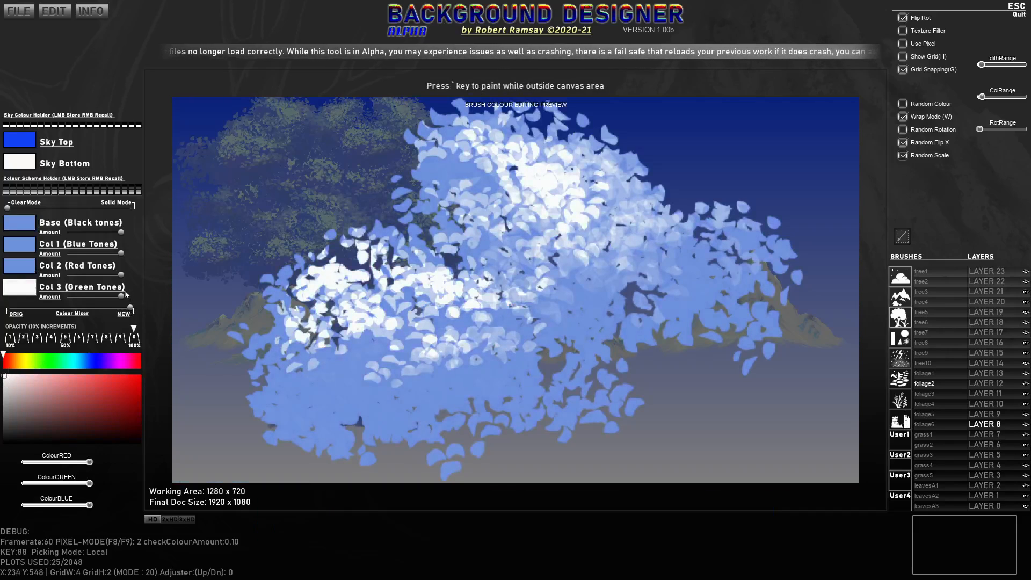
pyautogui.click(11, 266)
pyautogui.click(77, 361)
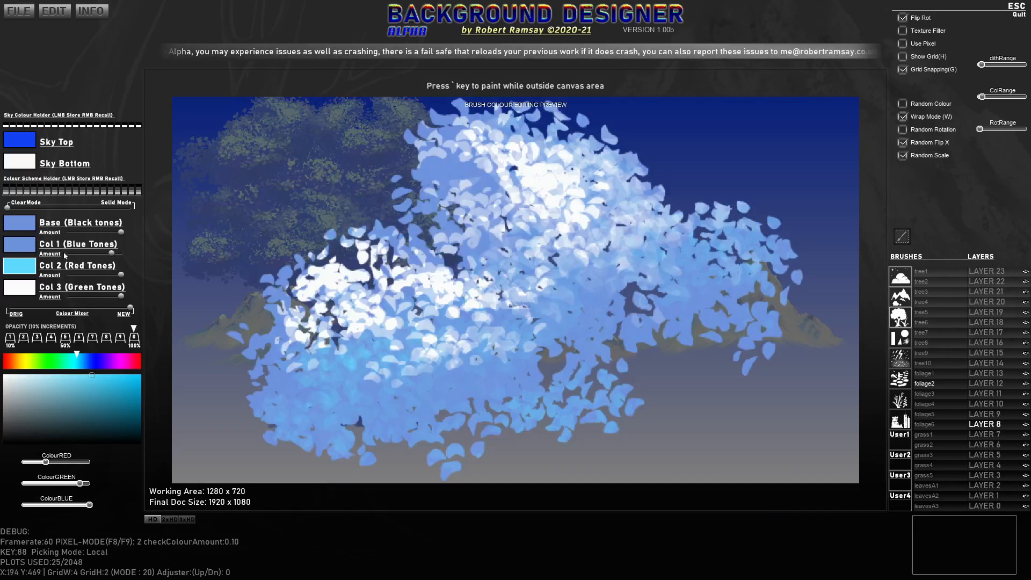
pyautogui.moveTo(98, 234); pyautogui.dragTo(48, 238)
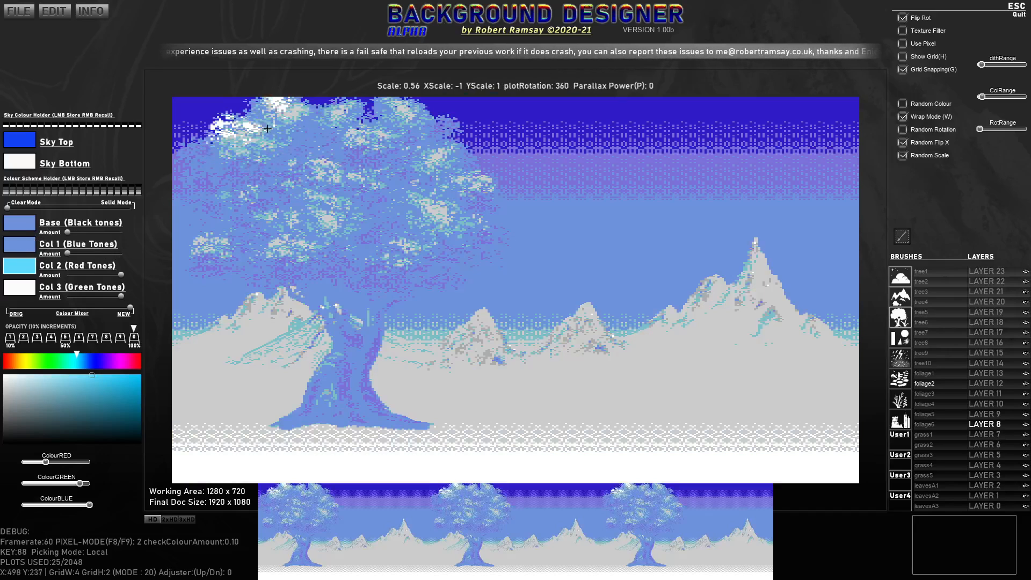
# Paint snowy foliage2 highlights over the canopy and snowy bushes around the base of the trunk.
pyautogui.moveTo(312, 136)
pyautogui.mouseDown()
pyautogui.moveTo(229, 162)
pyautogui.moveTo(324, 131)
pyautogui.moveTo(386, 130)
pyautogui.moveTo(420, 160)
pyautogui.moveTo(415, 191)
pyautogui.moveTo(430, 214)
pyautogui.moveTo(354, 209)
pyautogui.moveTo(433, 219)
pyautogui.moveTo(432, 421)
pyautogui.moveTo(383, 441)
pyautogui.moveTo(410, 428)
pyautogui.moveTo(298, 424)
pyautogui.mouseUp()
pyautogui.moveTo(380, 429)
pyautogui.mouseDown()
pyautogui.moveTo(666, 364)
pyautogui.moveTo(842, 217)
pyautogui.mouseUp()
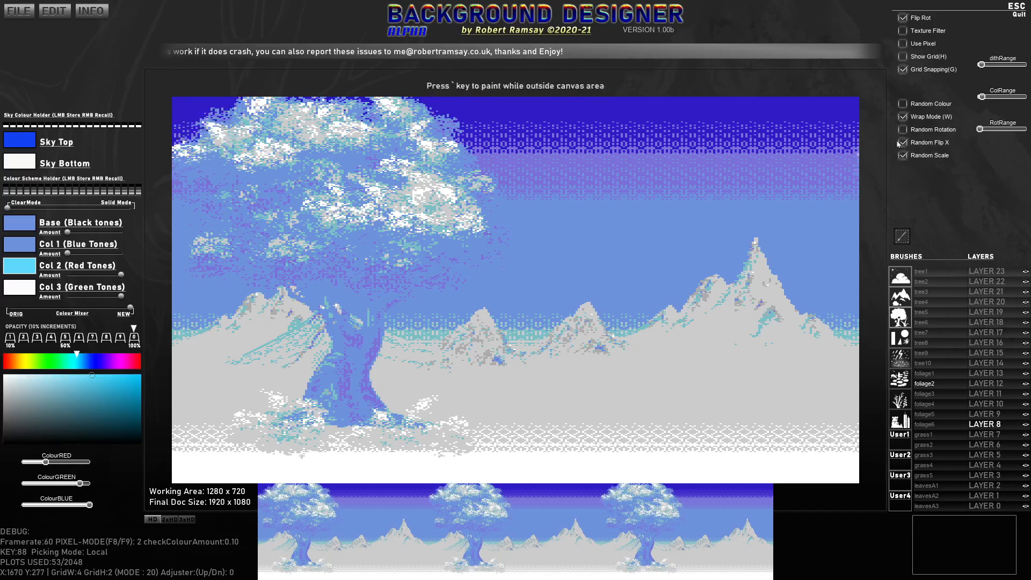
# Raise the RotRange to about the midpoint and try small foliage stamps in the open sky.
pyautogui.moveTo(1005, 130); pyautogui.dragTo(1001, 130)
pyautogui.click(609, 203)
pyautogui.click(664, 213)
pyautogui.click(704, 189)
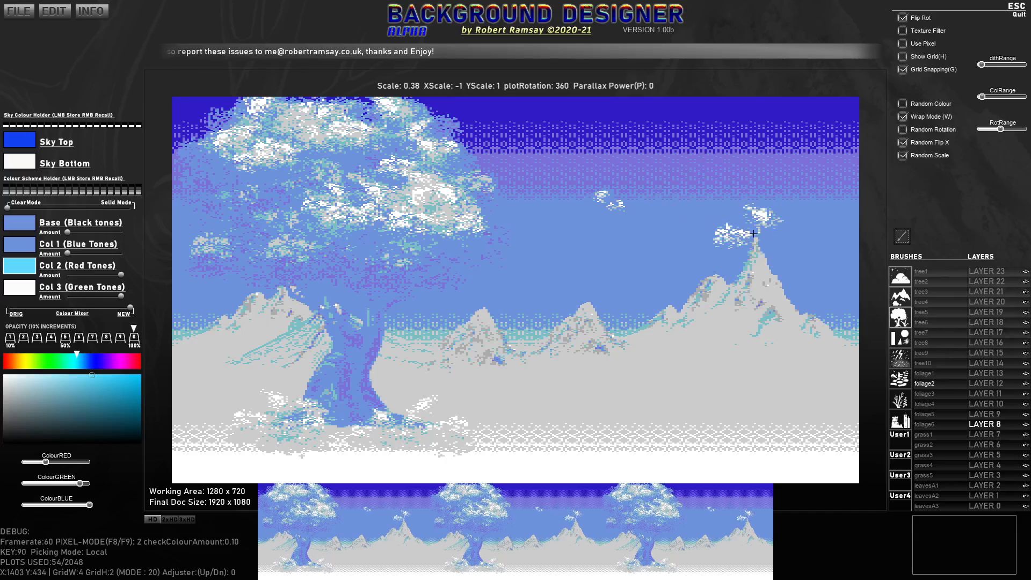
# Mark layer 8 as the Main layer and make layer 6 active for mountain brushes.
pyautogui.click(993, 423)
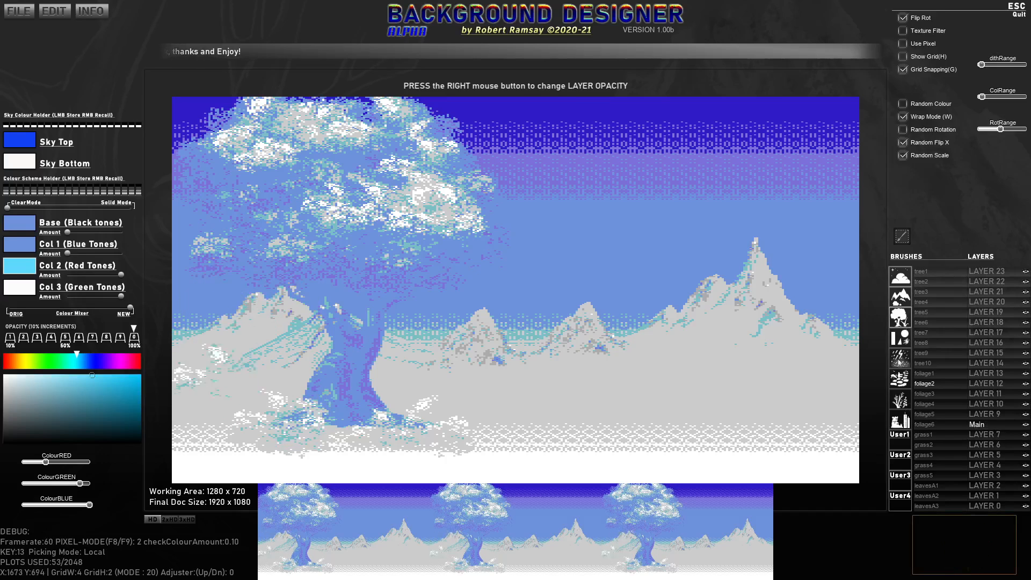
pyautogui.click(900, 297)
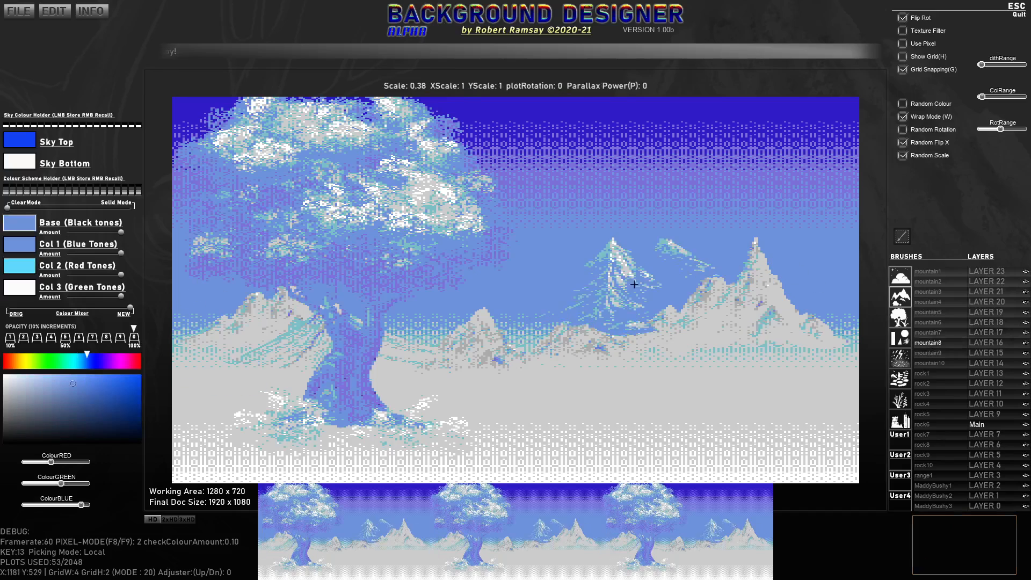
pyautogui.click(991, 445)
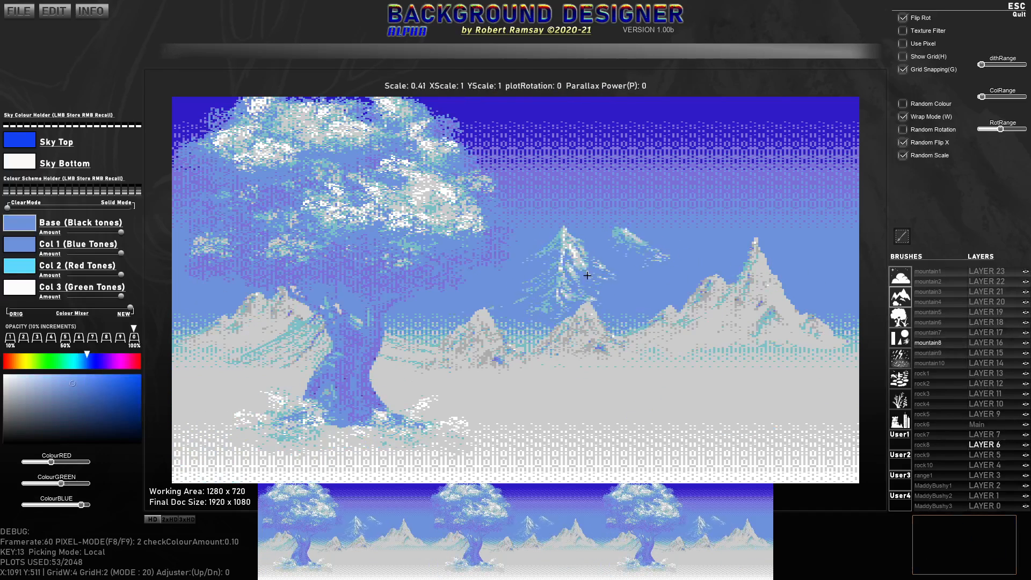
# Stamp a mountain5 volcano behind the central peaks on layer 6 and shrink the brush to 0.01 scale.
pyautogui.click(930, 352)
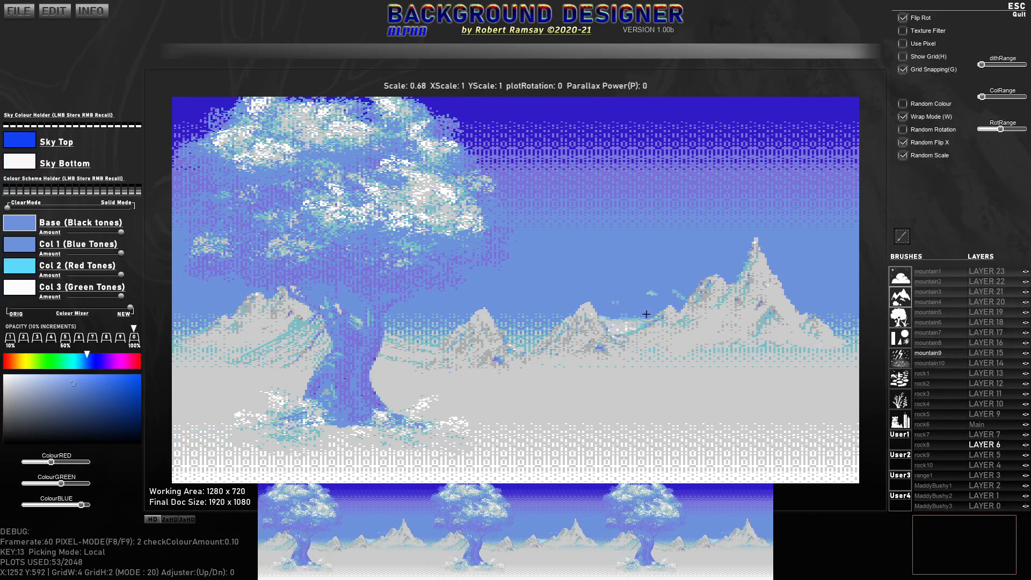
pyautogui.click(932, 310)
pyautogui.scroll(-9, 608, 318)
pyautogui.click(608, 302)
pyautogui.scroll(-20, 723, 402)
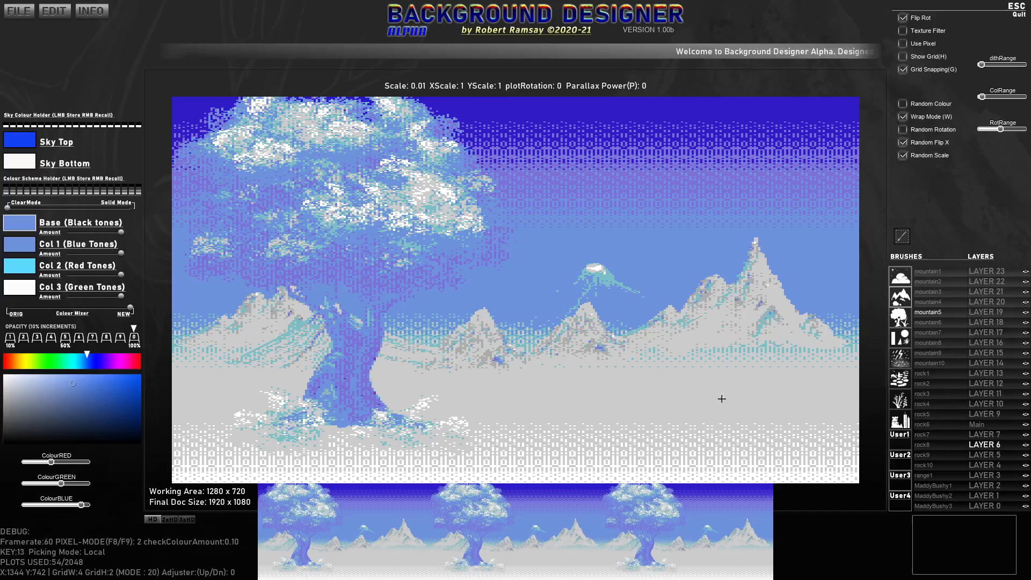
# Preview the layers' parallax movement and turn the preview off again.
pyautogui.press('p')
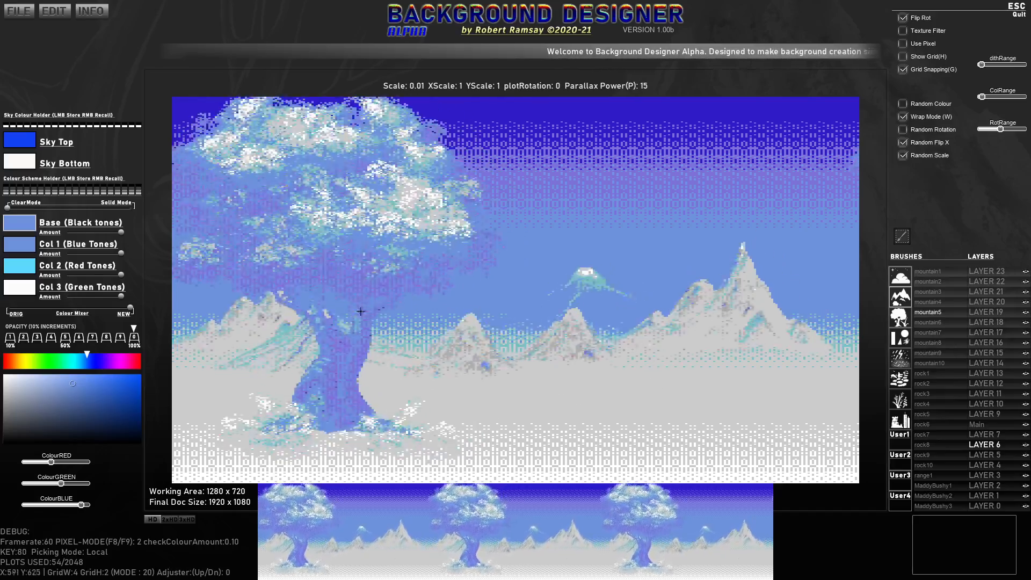
pyautogui.press('p')
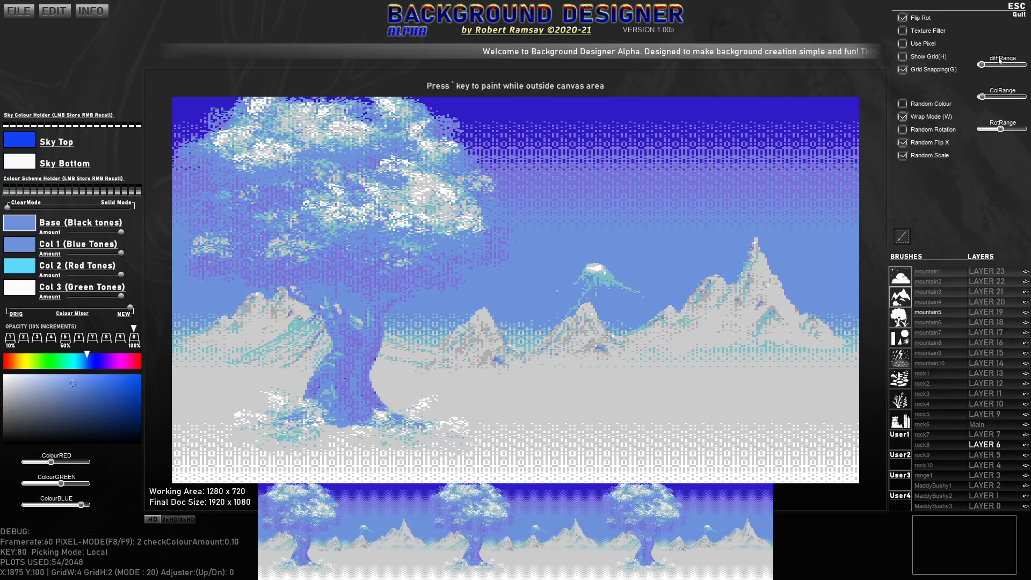
# Compare pixel modes 3 and 1, return to mode 2 and raise the dithRange slightly.
pyautogui.press('F9')
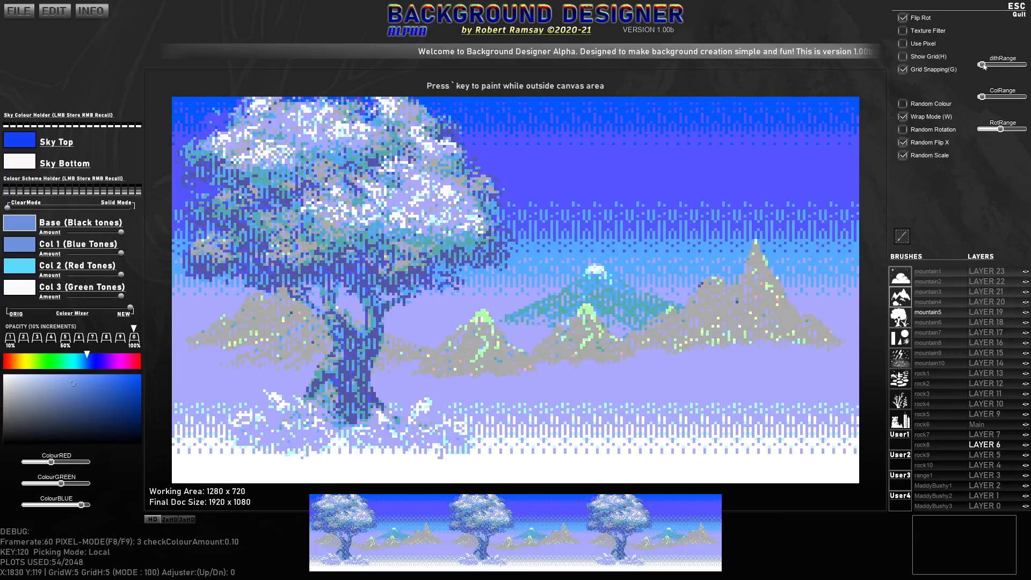
pyautogui.press('F8')
pyautogui.press('F8')
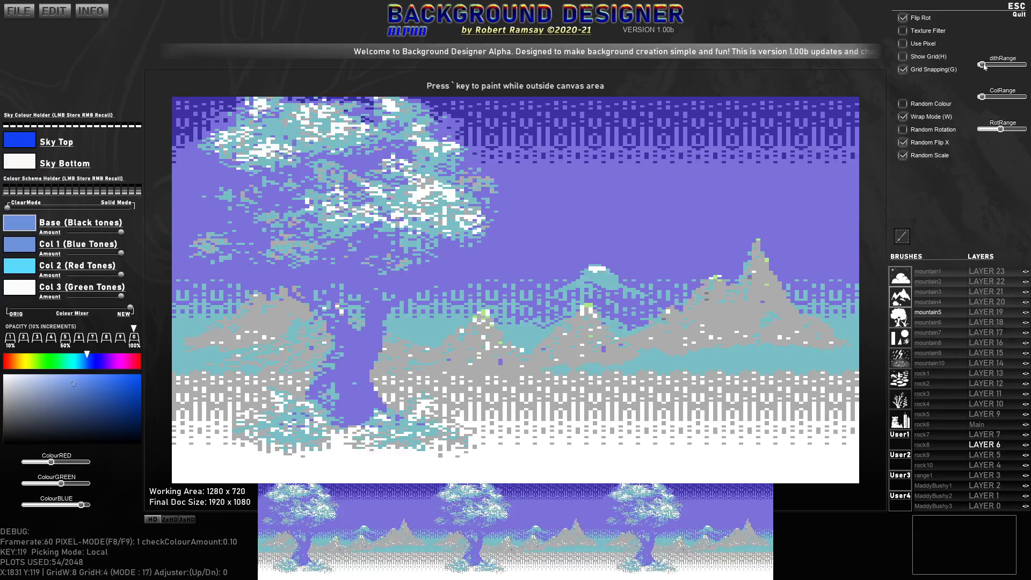
pyautogui.press('F9')
pyautogui.moveTo(983, 64); pyautogui.dragTo(984, 65)
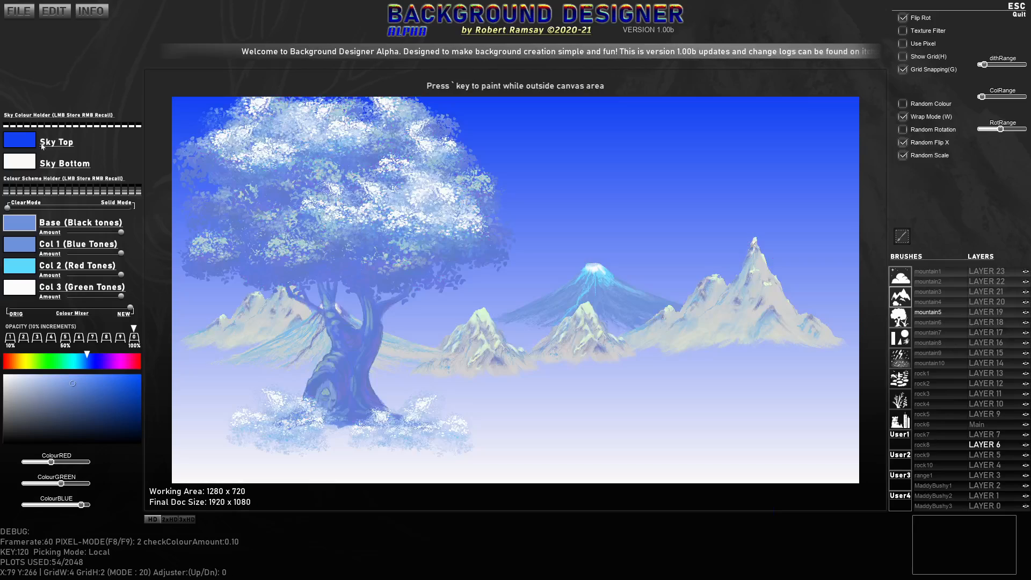
# Set the Sky Top colour to a deep purple and the Sky Bottom colour to pure white.
pyautogui.click(29, 142)
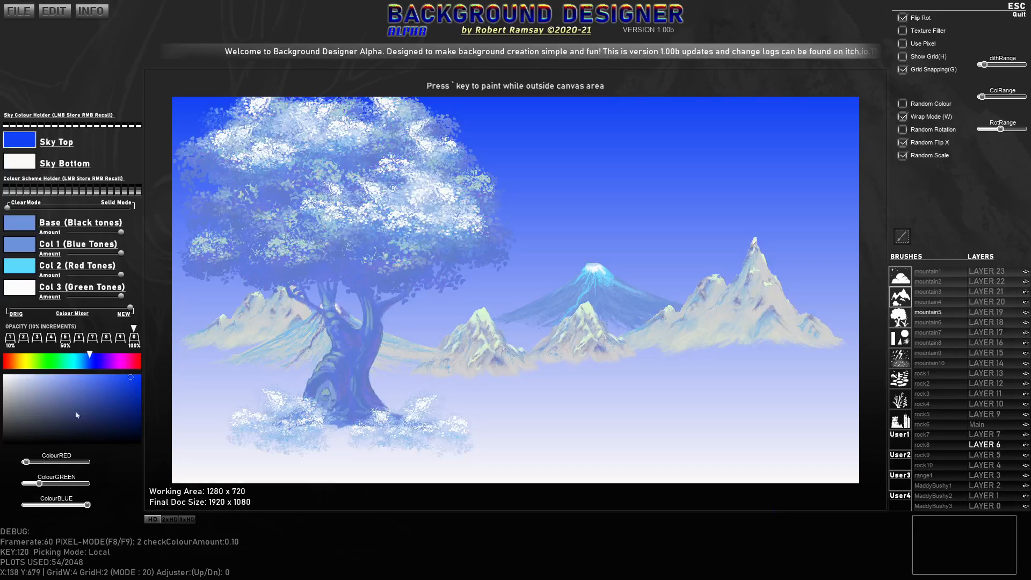
pyautogui.click(97, 362)
pyautogui.moveTo(129, 398); pyautogui.dragTo(133, 406)
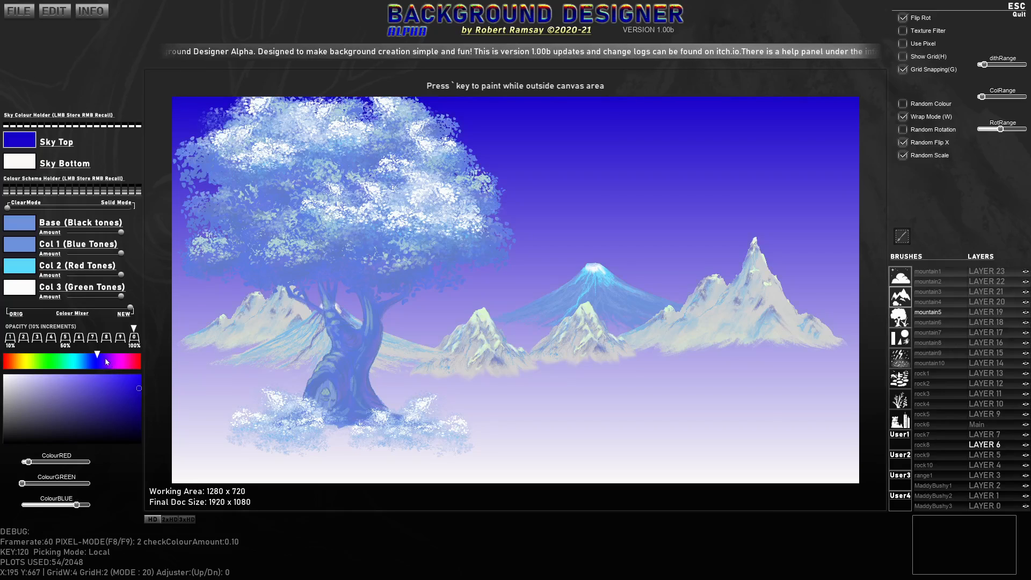
pyautogui.press('`')
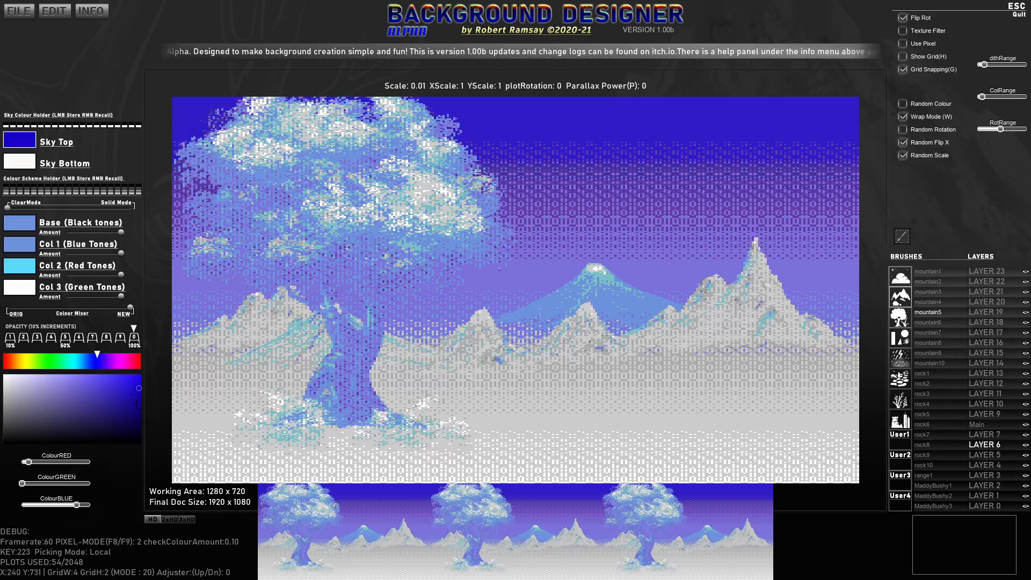
pyautogui.moveTo(138, 388); pyautogui.dragTo(128, 396)
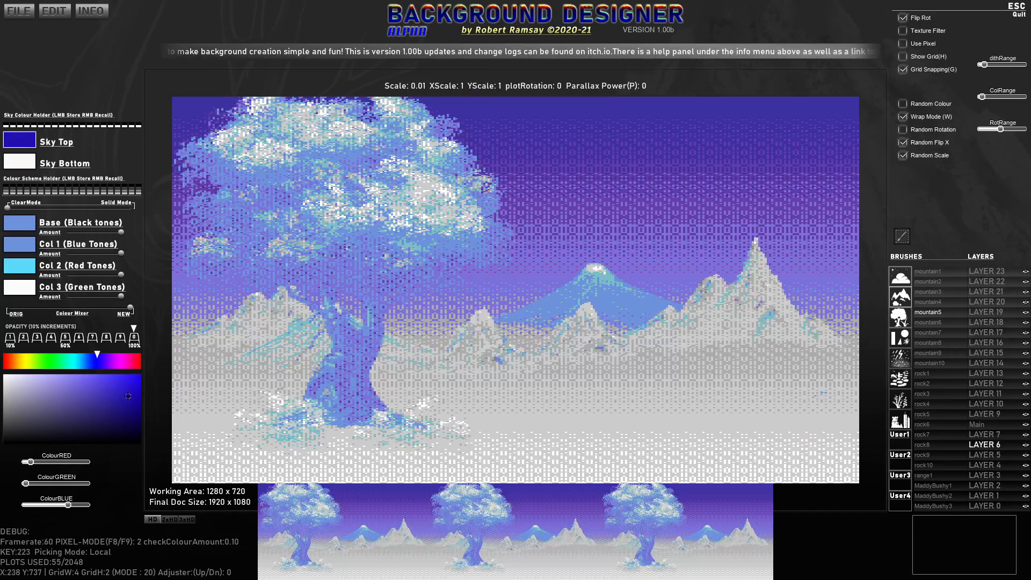
pyautogui.press('`')
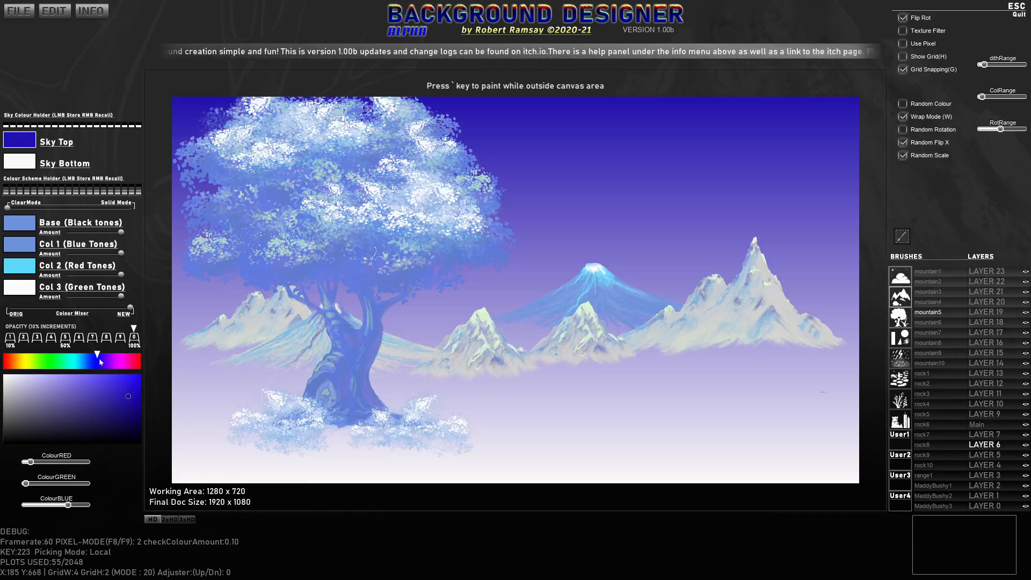
pyautogui.moveTo(102, 358); pyautogui.dragTo(106, 359)
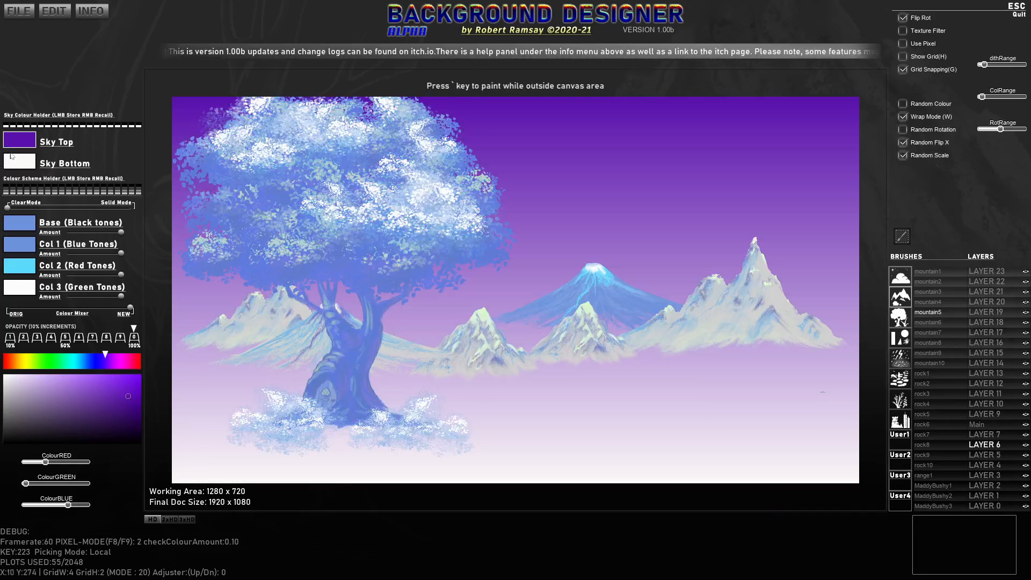
pyautogui.click(12, 156)
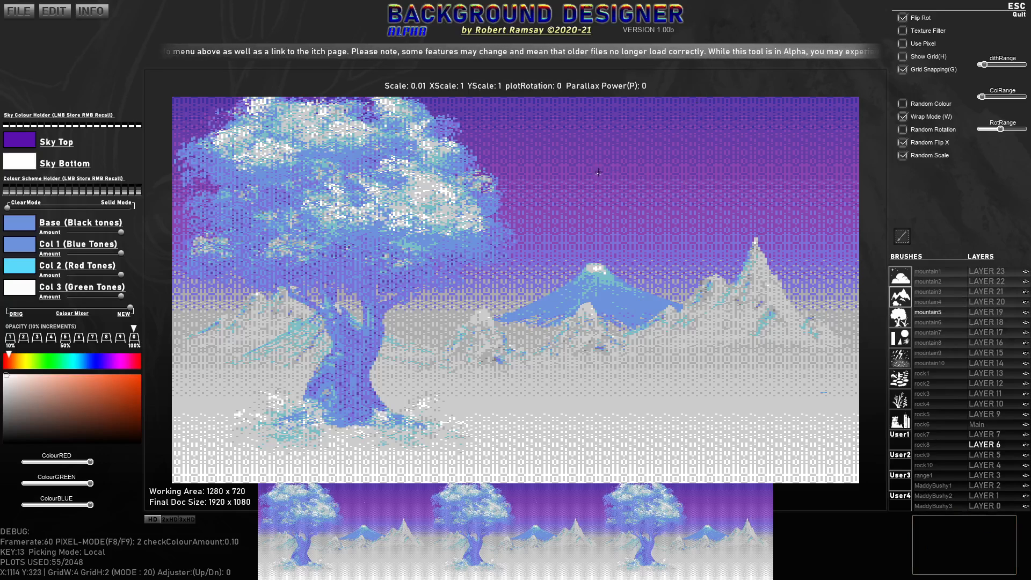
# Cycle through the pixel modes to compare how each renders the purple-sky scene.
pyautogui.press('F8')
pyautogui.press('F8')
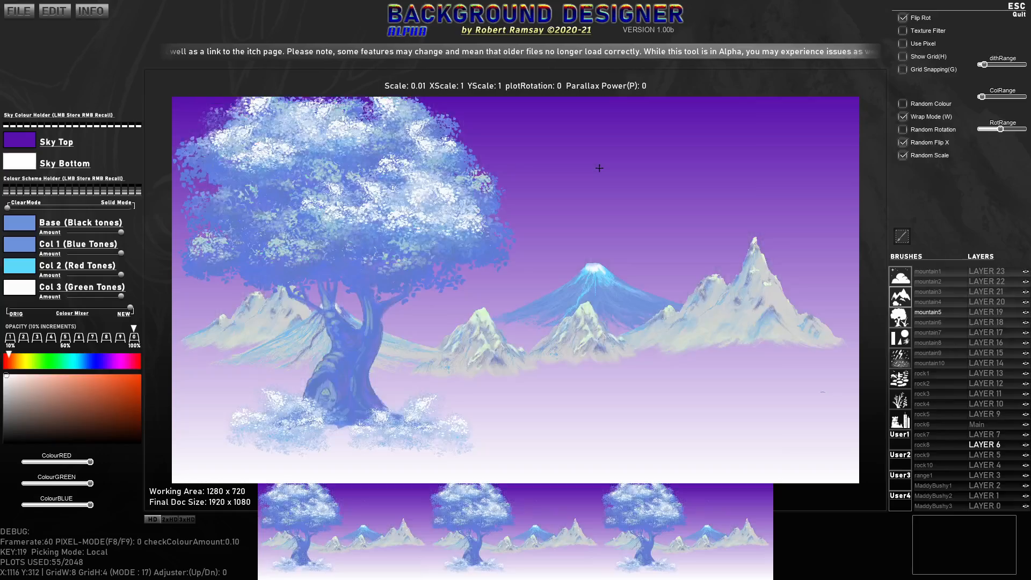
pyautogui.press('F8')
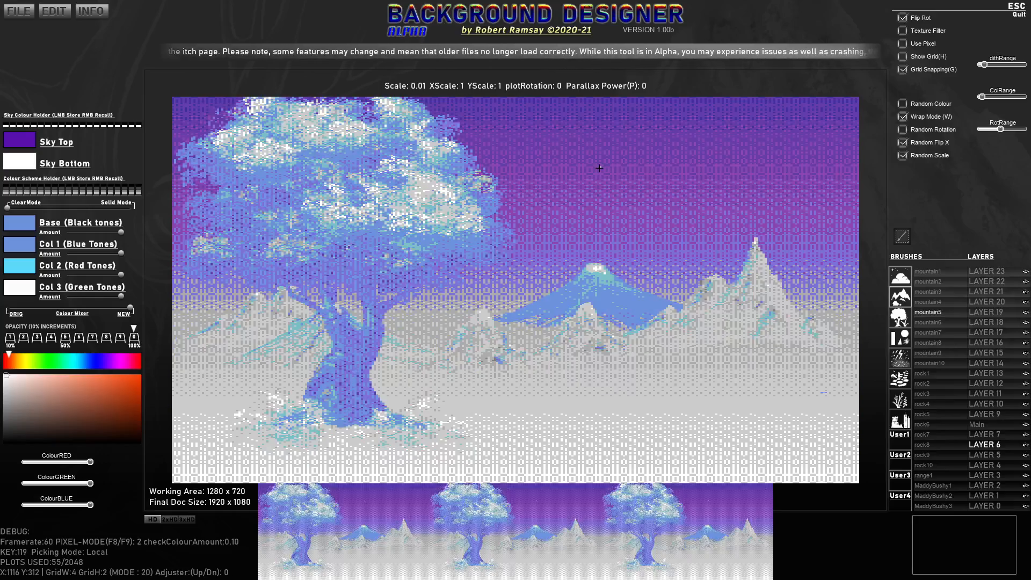
pyautogui.press('F9')
pyautogui.press('F9')
pyautogui.press('F9')
pyautogui.press('F8')
pyautogui.press('F8')
pyautogui.press('F8')
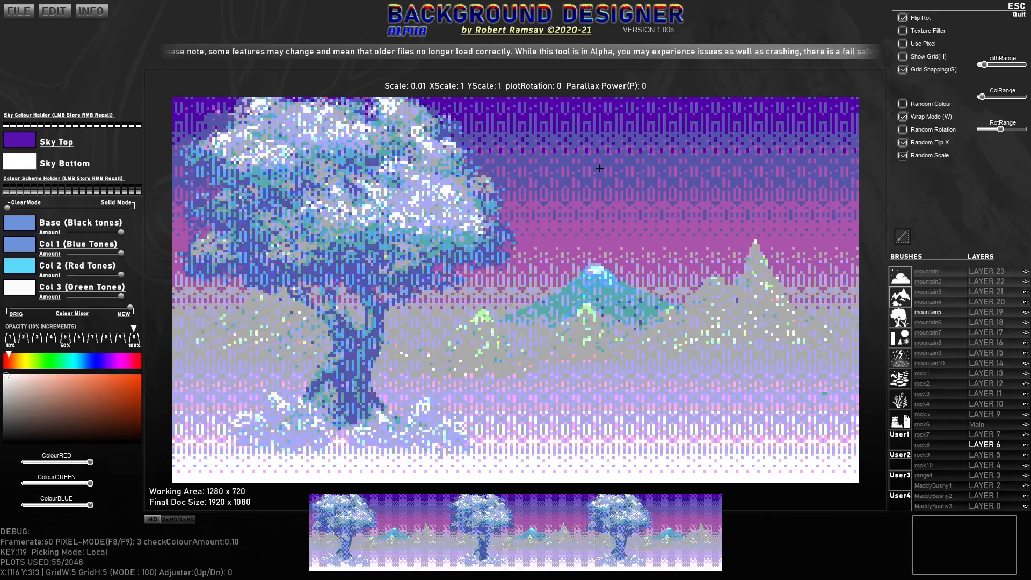
# Run through the pixel modes again without the grid, comparing the blocky dithering of the tree and mountains.
pyautogui.press('F9')
pyautogui.press('F9')
pyautogui.press('F9')
pyautogui.press('F9')
pyautogui.press('F9')
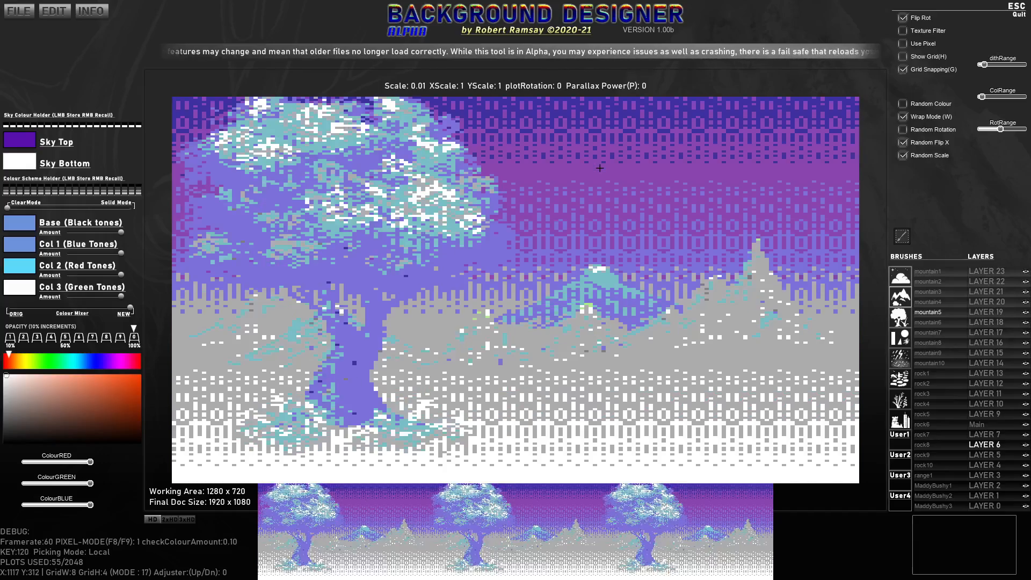
pyautogui.press('F9')
pyautogui.press('F9')
pyautogui.press('F9')
# Show the grid over the scene and switch between the pixel modes, settling on mode 2.
pyautogui.press('h')
pyautogui.press('F8')
pyautogui.press('F8')
pyautogui.press('F9')
pyautogui.press('F9')
pyautogui.press('F8')
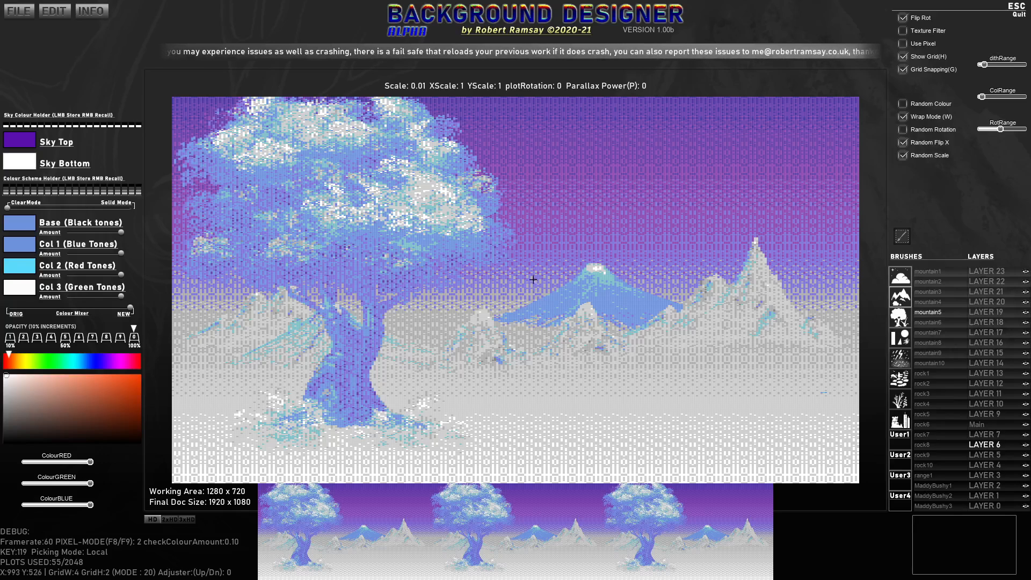
# Compare pixel modes 3 and 1 with the grid shown, finishing on mode 3.
pyautogui.press('F8')
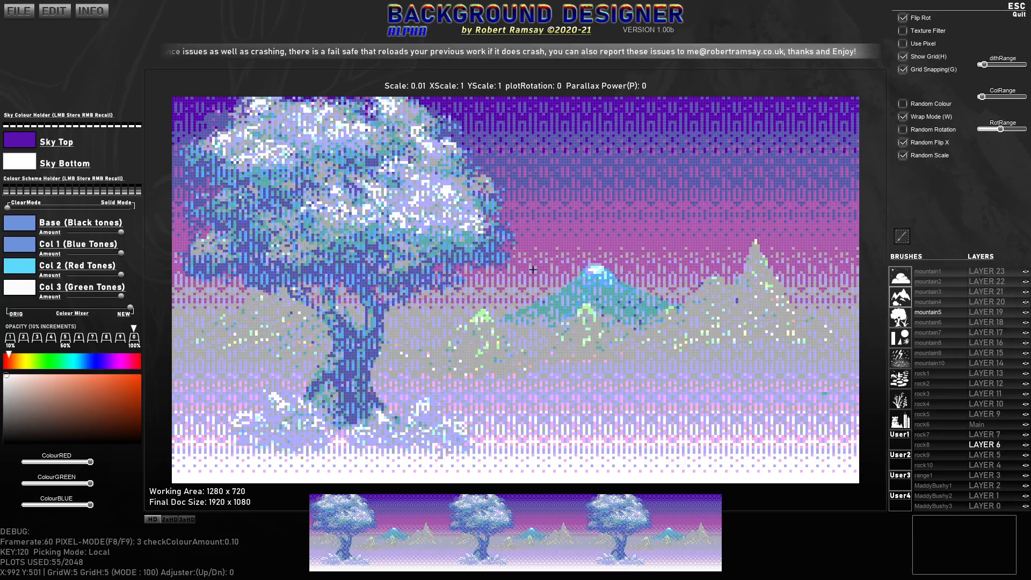
pyautogui.press('F8')
pyautogui.press('F9')
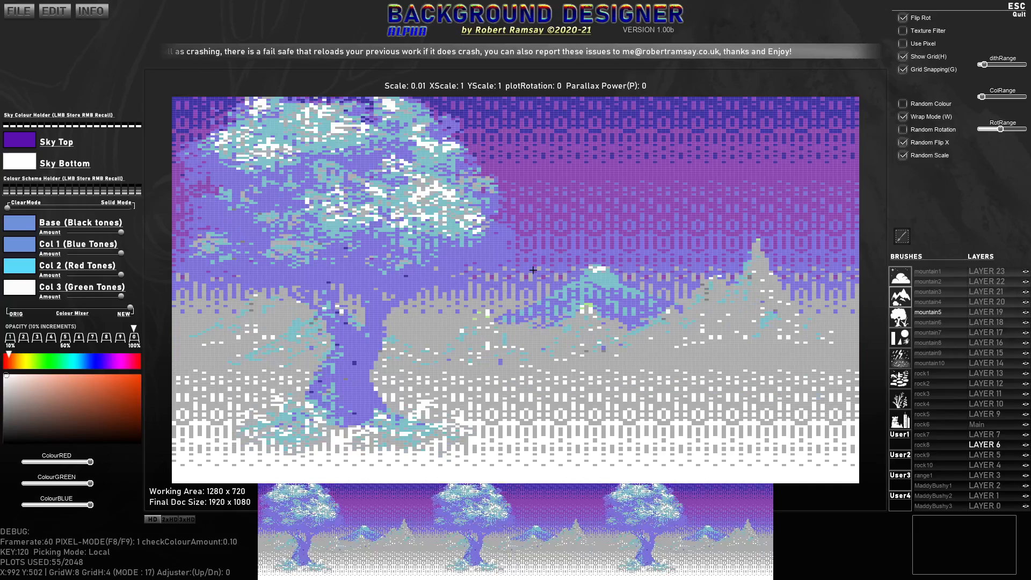
pyautogui.press('F9')
pyautogui.press('F9')
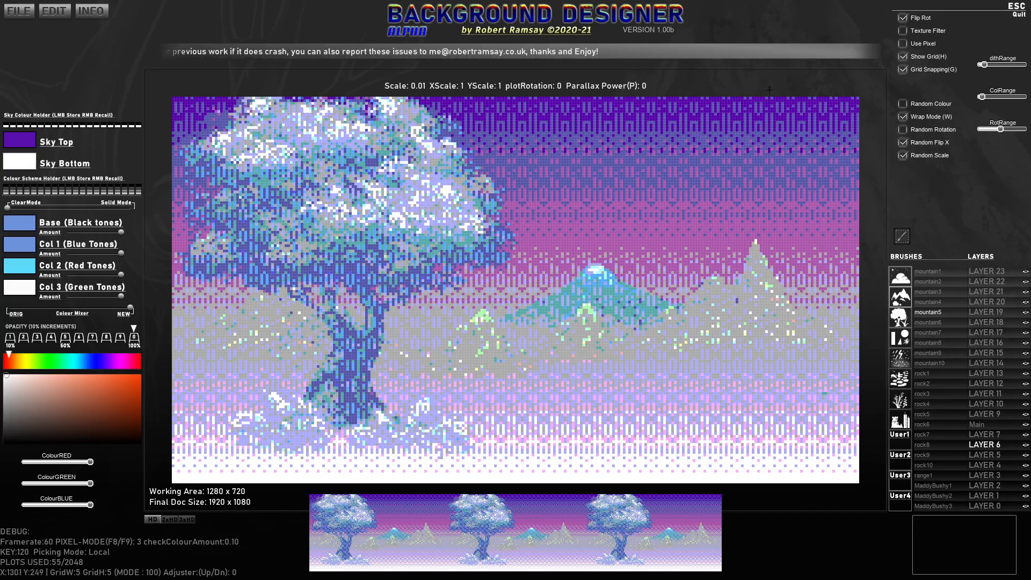
# Leave Background Designer and switch to OBS.
pyautogui.click(1019, 4)
pyautogui.hotkey('alt', 'Tab')
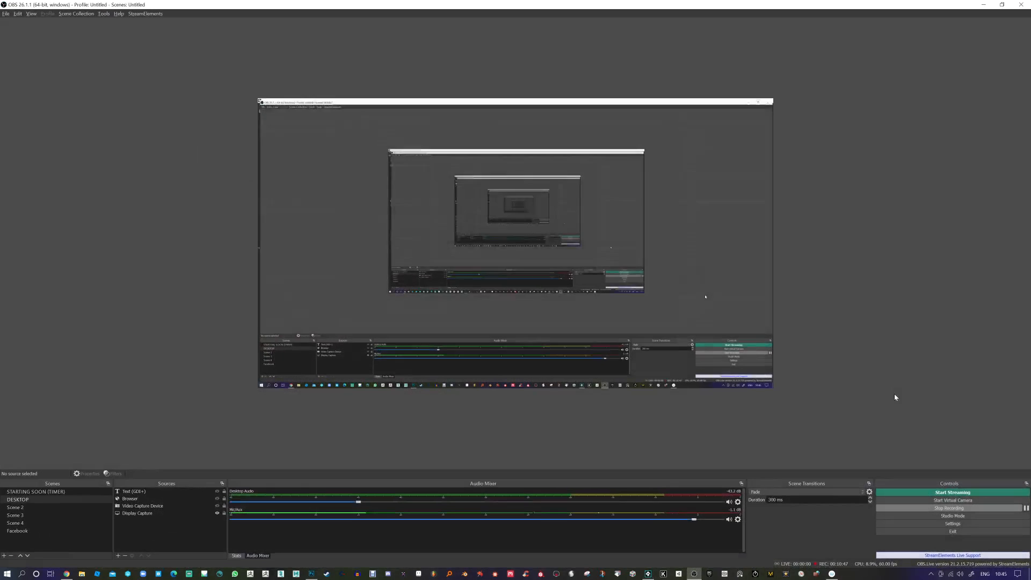